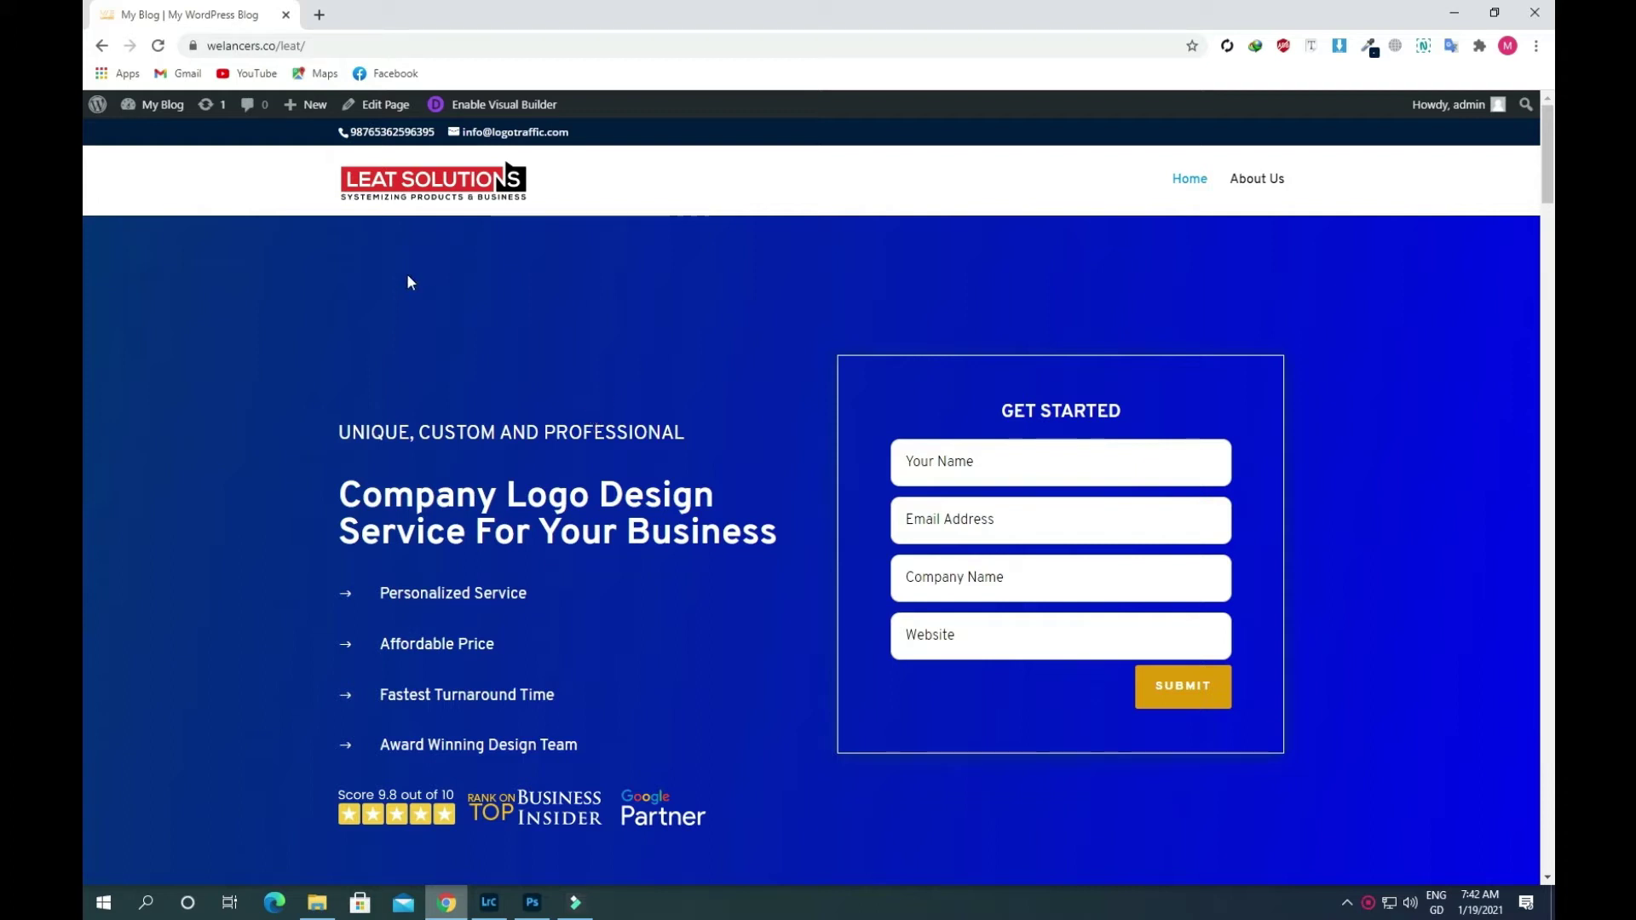
Step: Go from the admin dashboard to the Plugins > Add New page
left_click(171, 133)
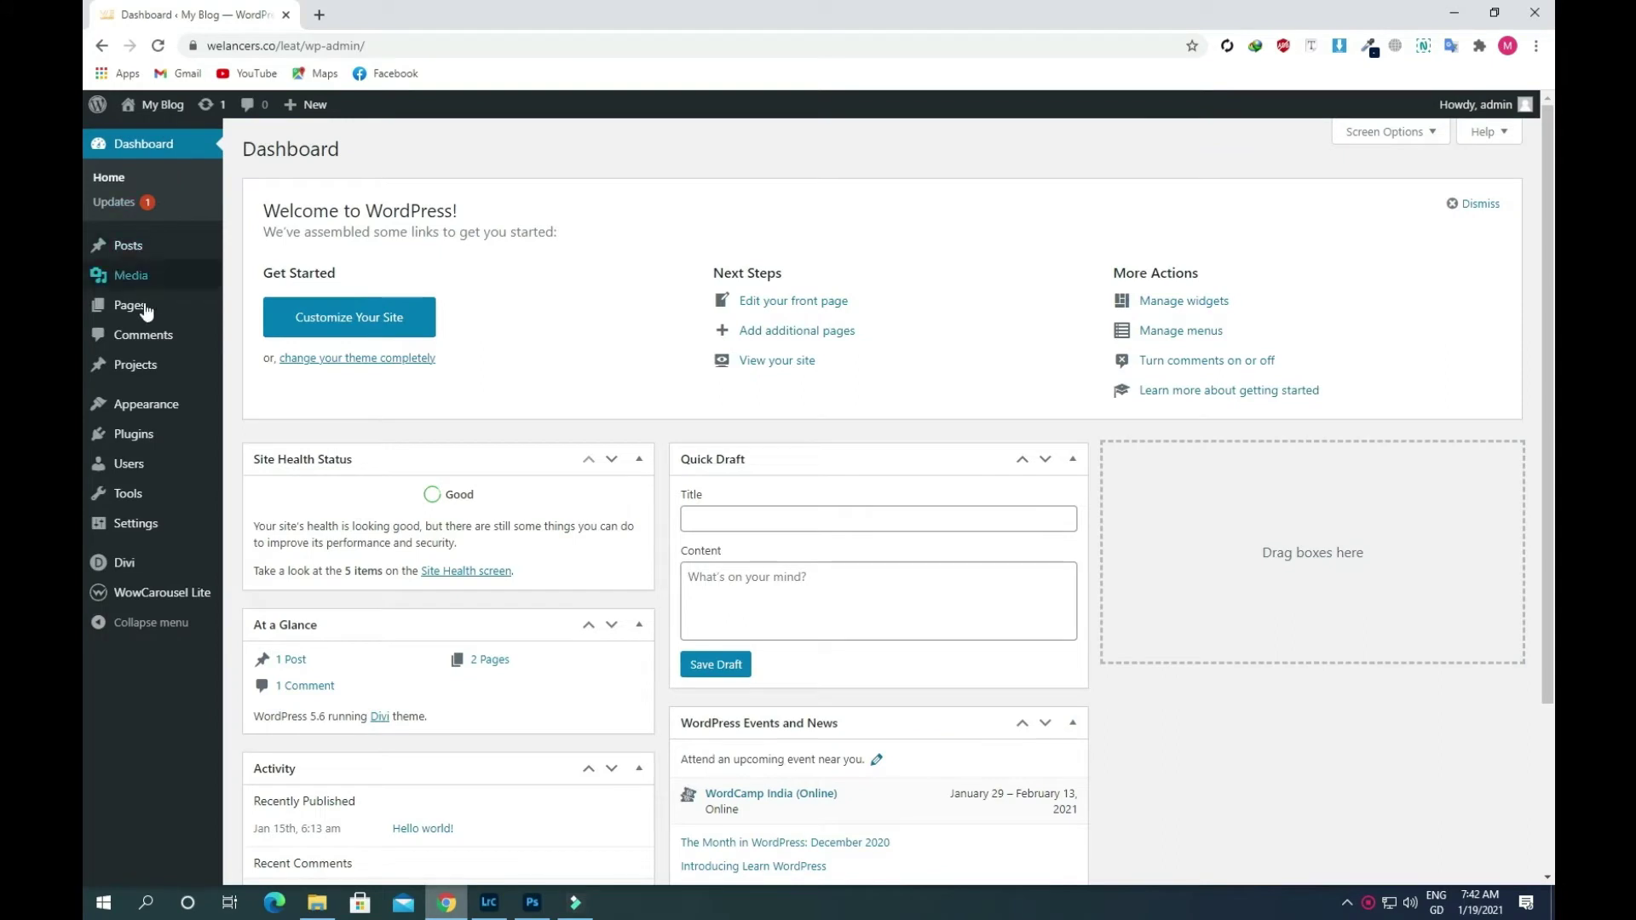
left_click(142, 445)
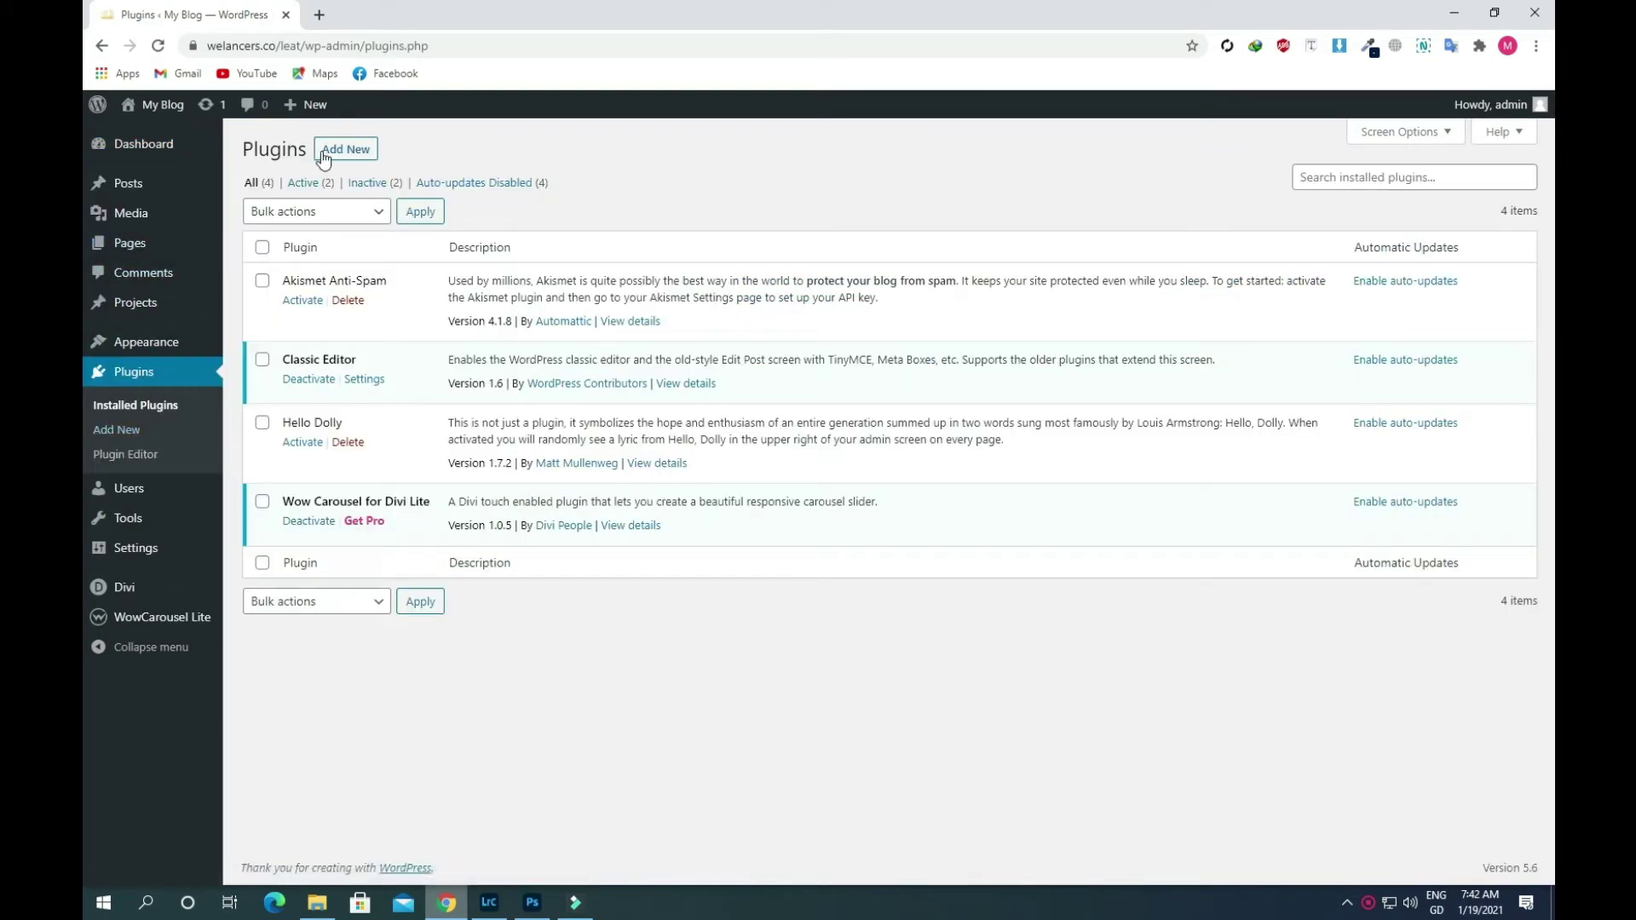
left_click(326, 155)
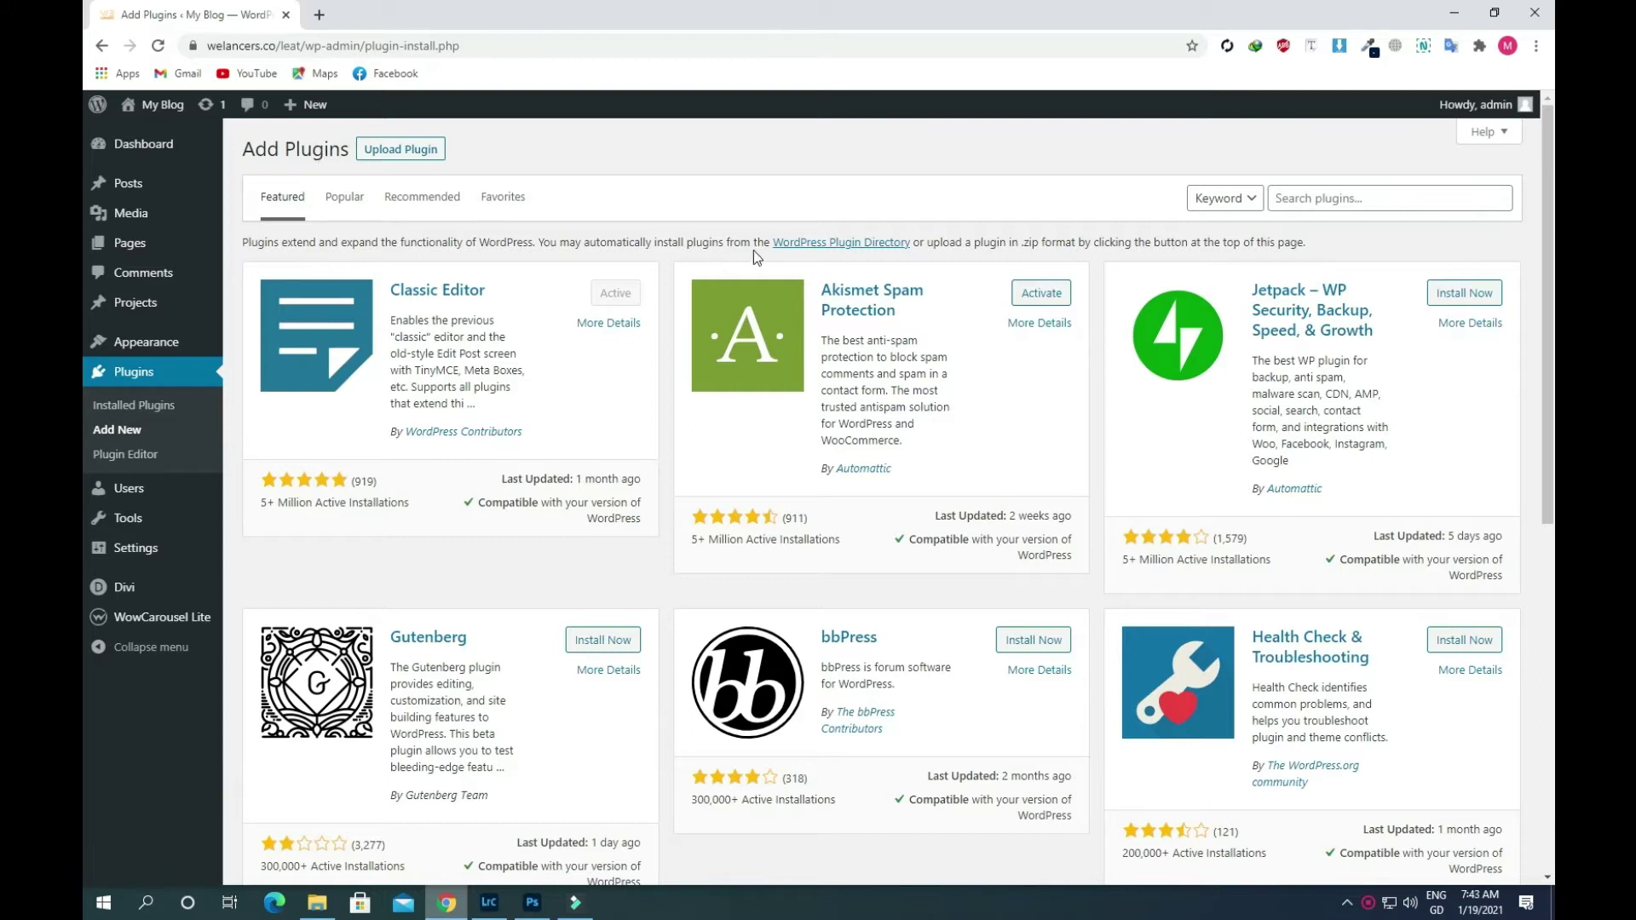
Step: Search the plugin directory for 'popup', then install and activate Popup Maker
left_click(1336, 195)
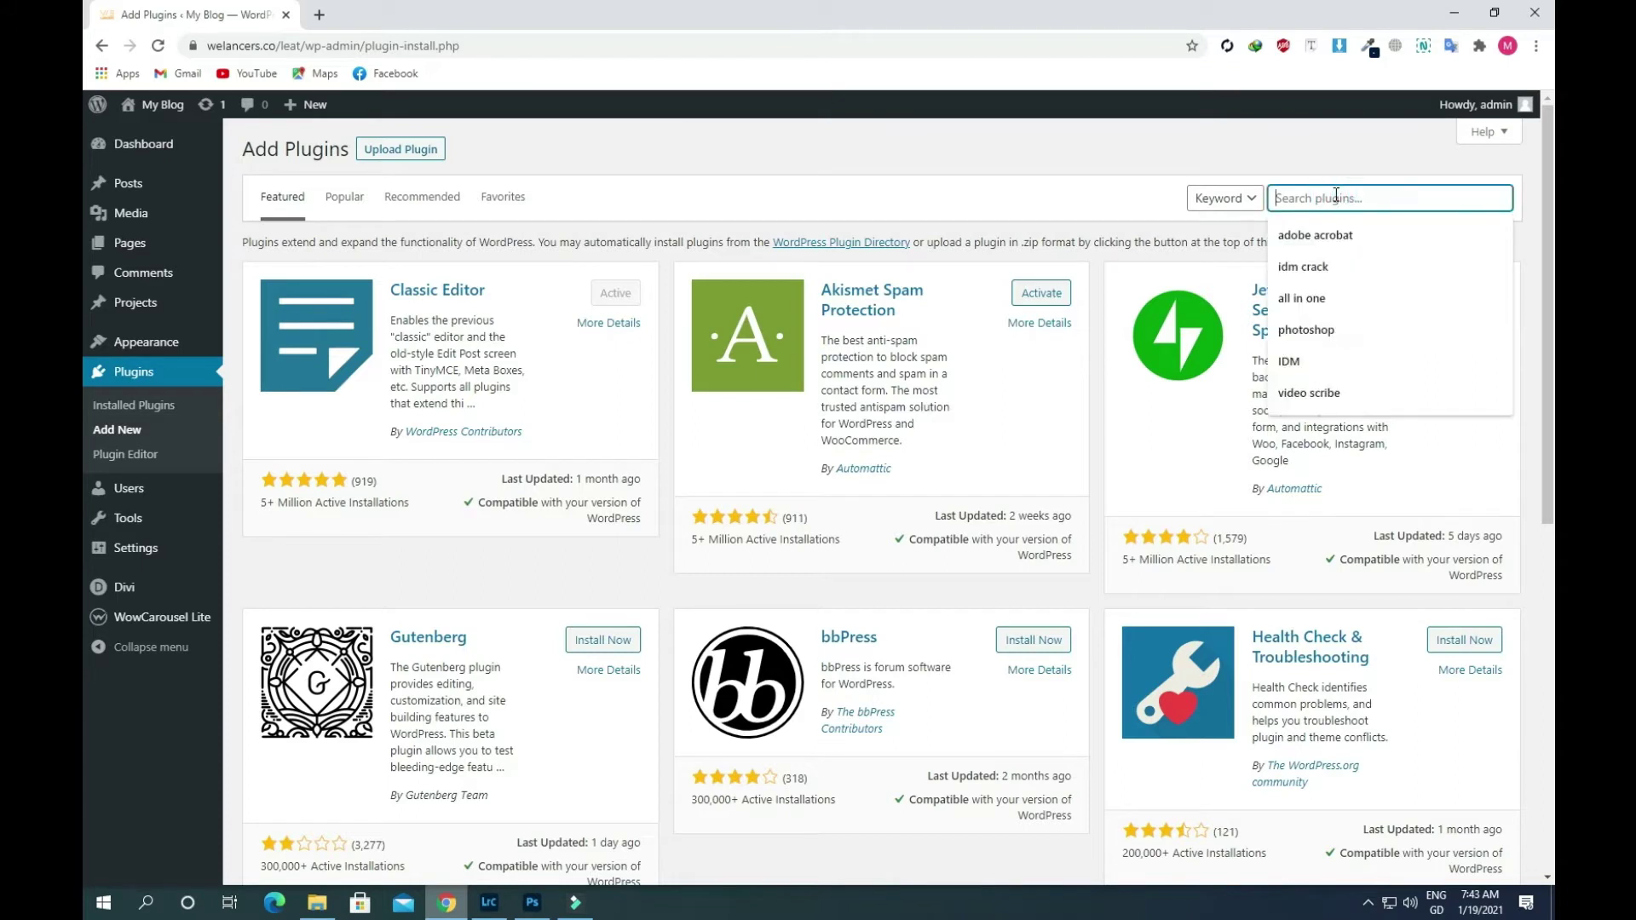
type("popupu")
key("BackSpace")
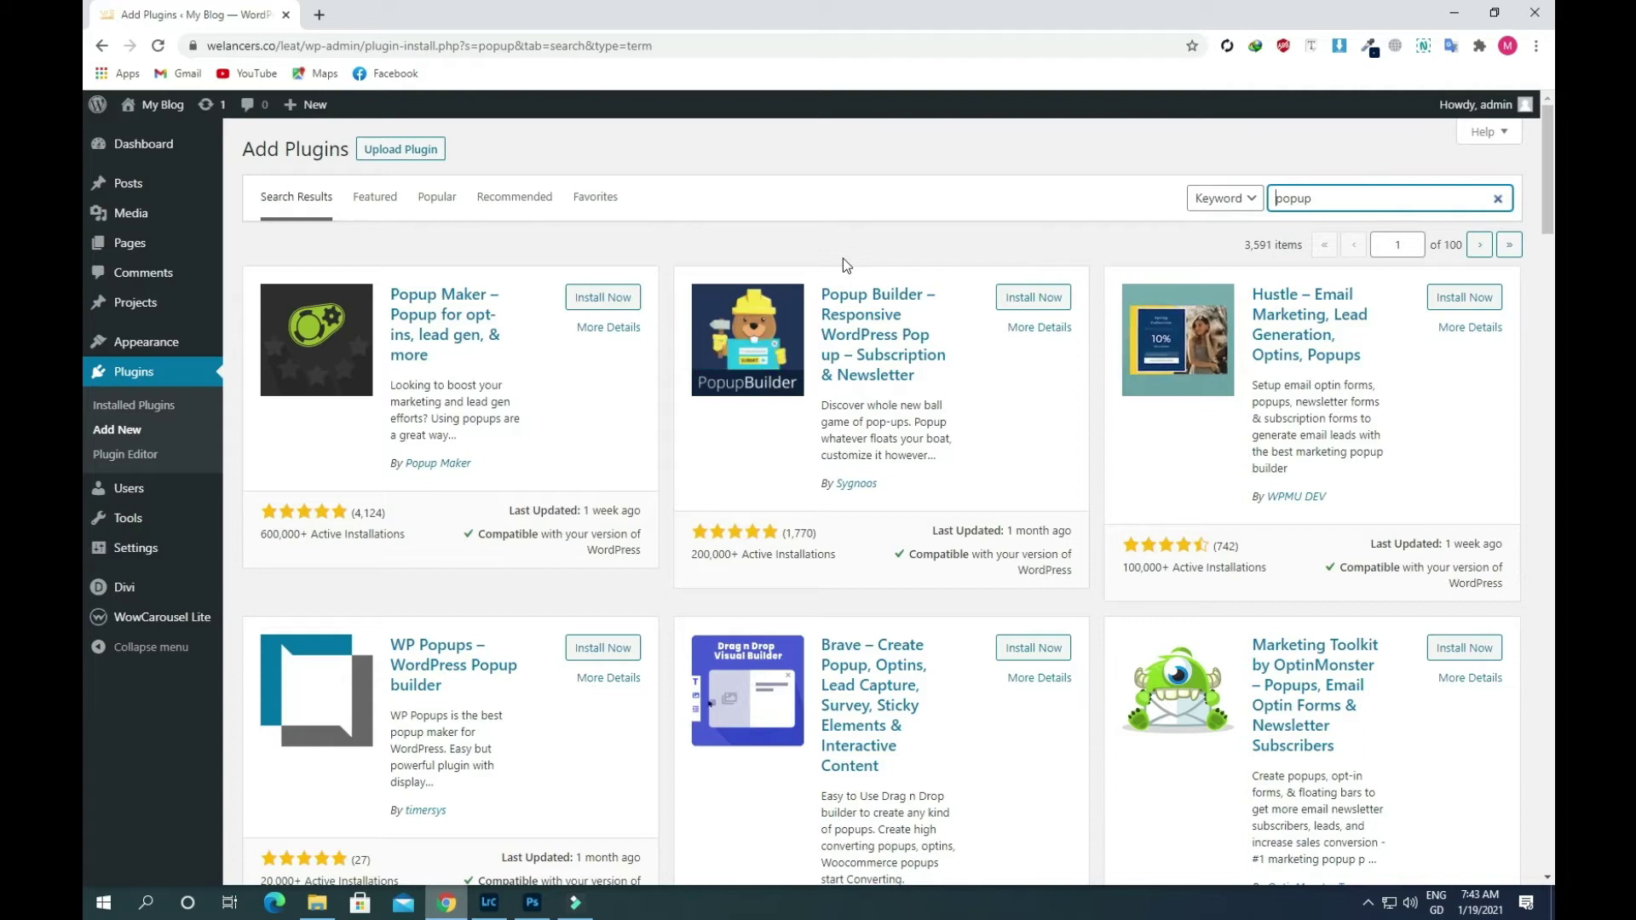
left_click(604, 298)
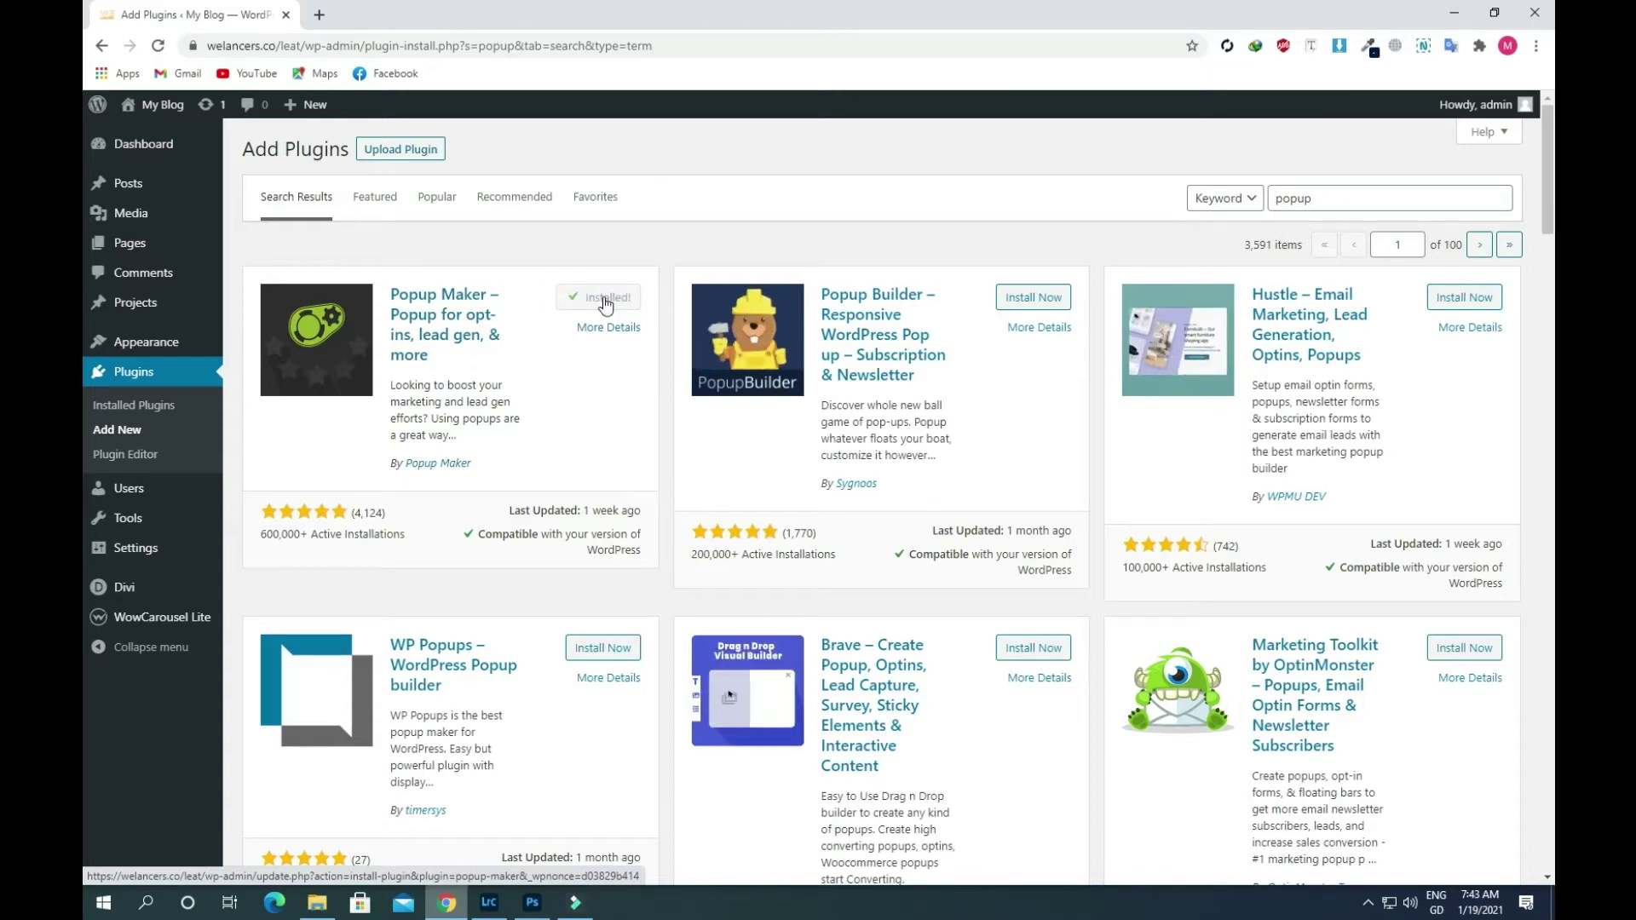
left_click(605, 302)
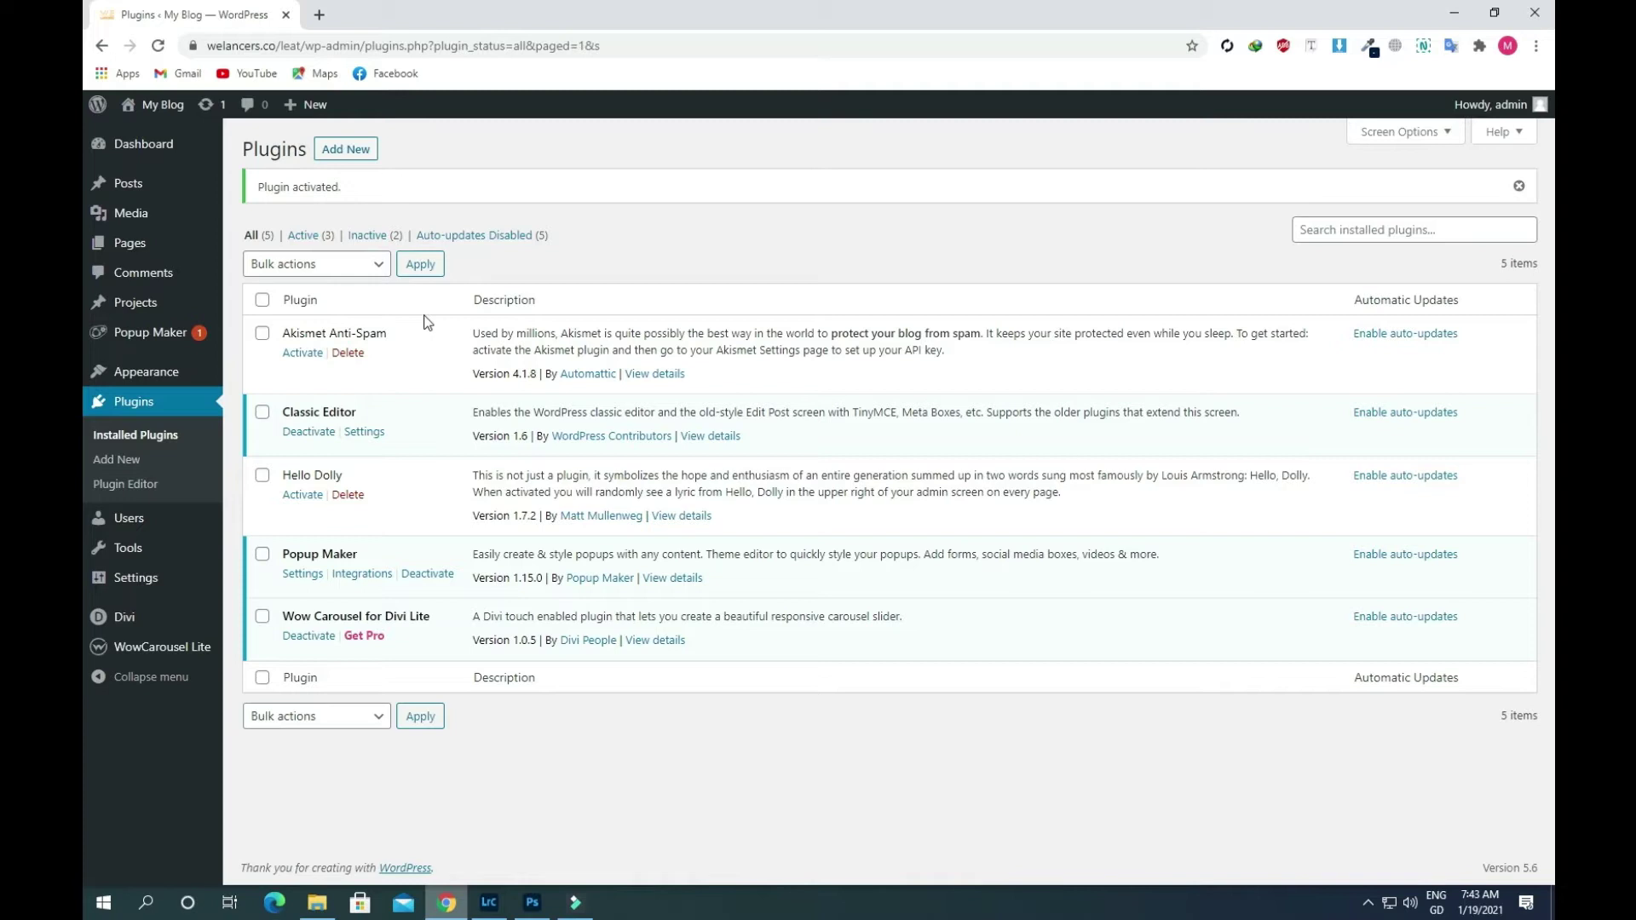
Step: Create a new popup with both its name and its title set to 'Popup'
mouse_move(196, 332)
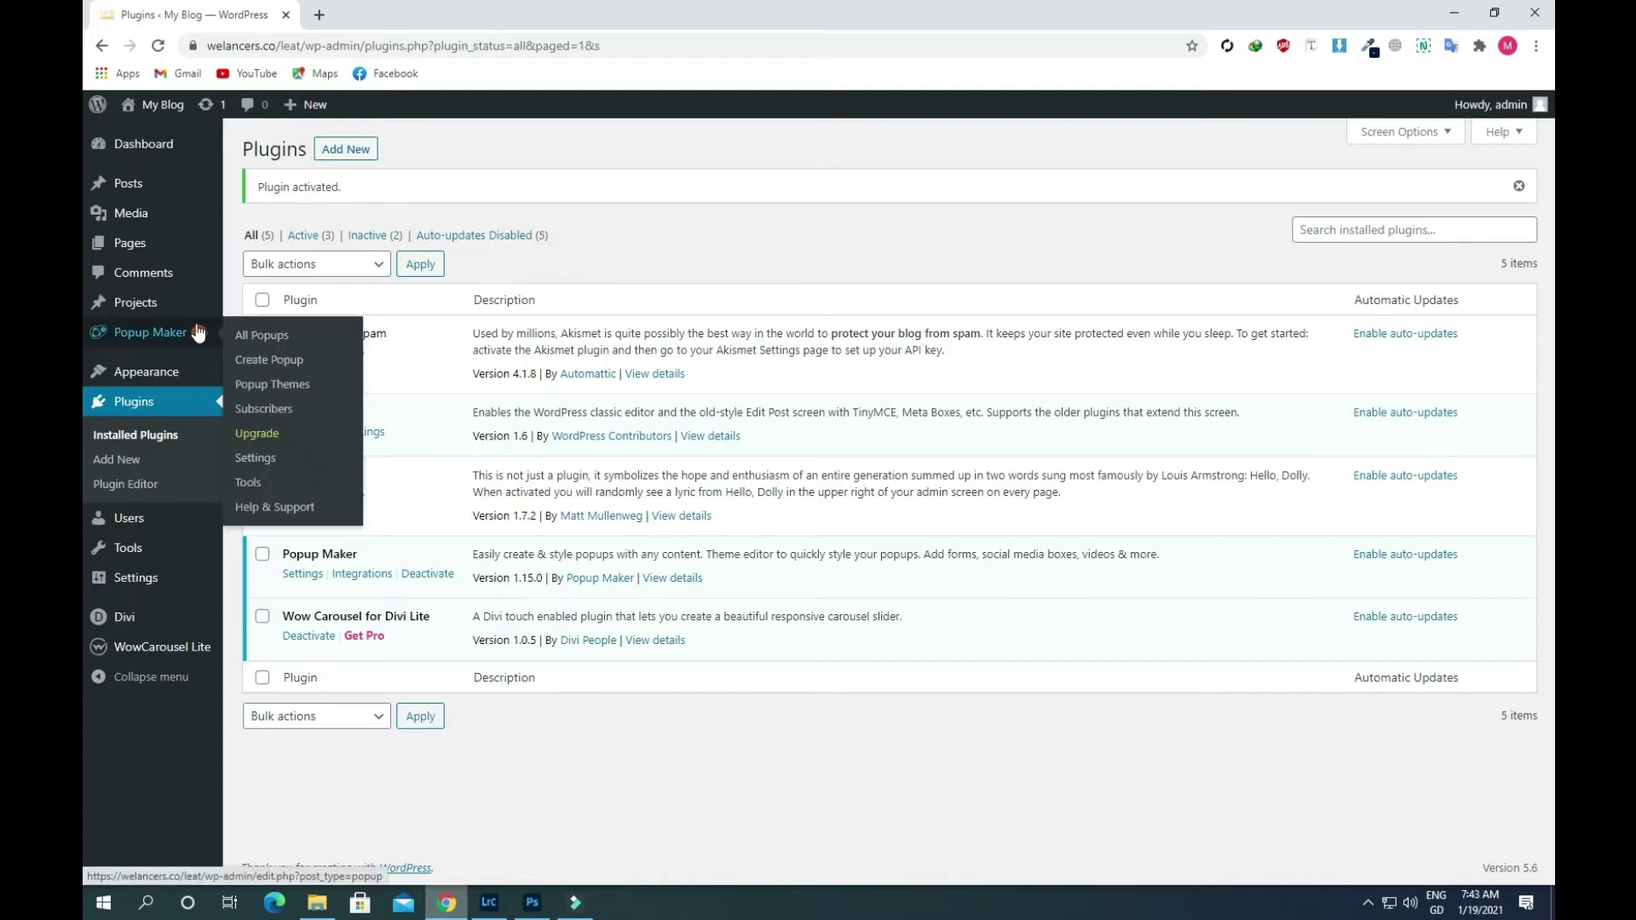
left_click(262, 366)
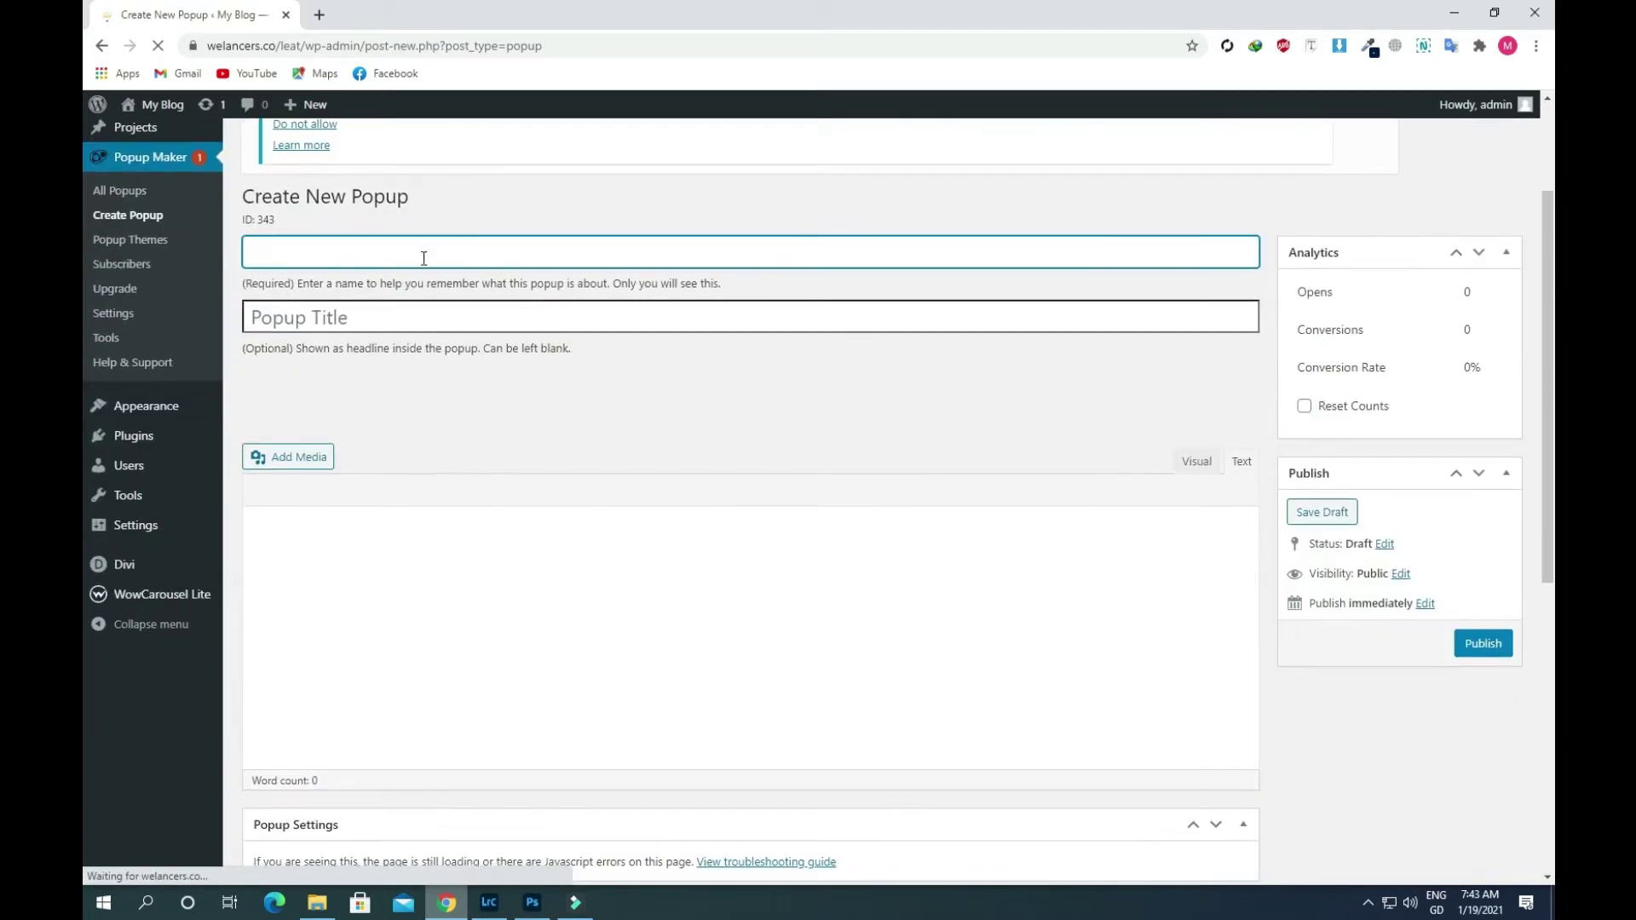
scroll(409, 300, "down", 2)
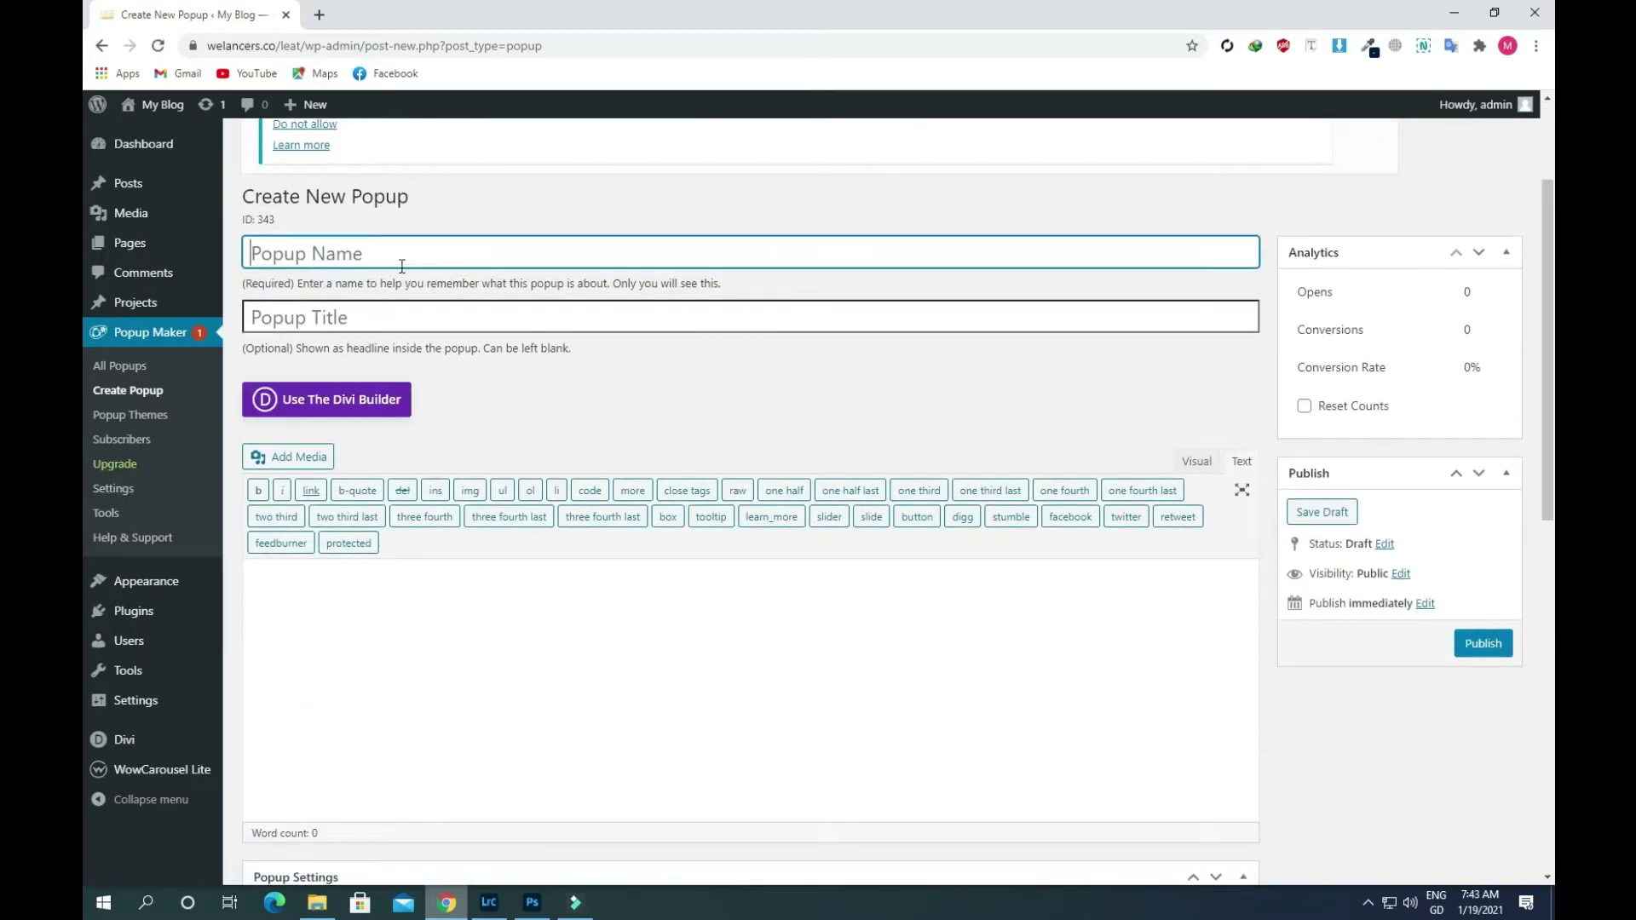
type("Popup")
key("ctrl+a")
key("ctrl+c")
left_click(401, 317)
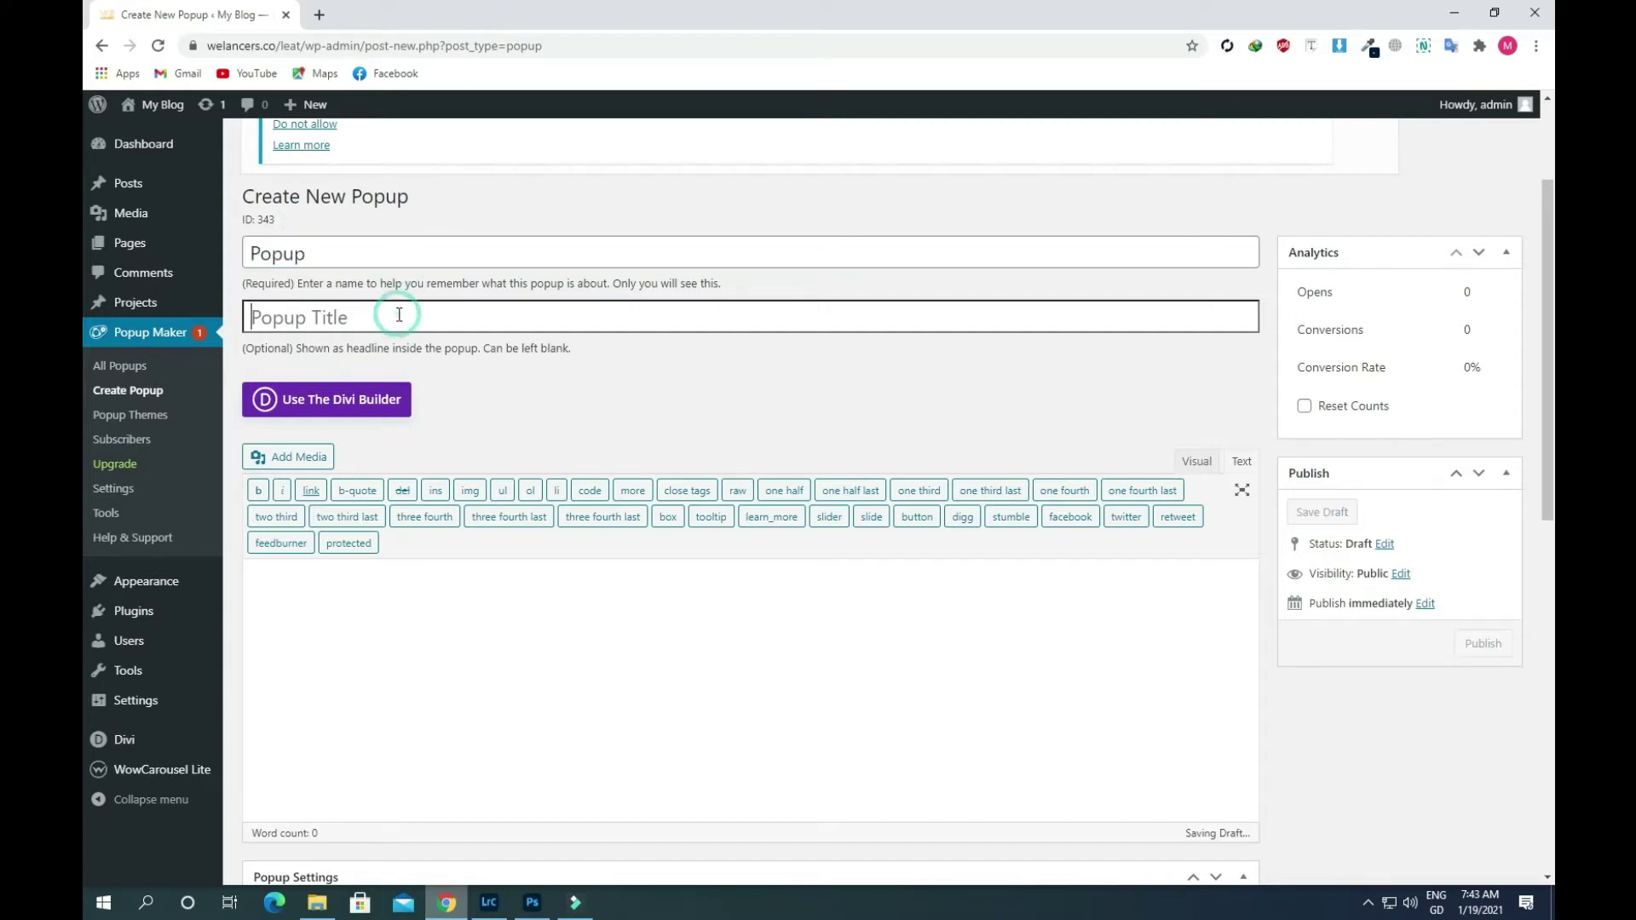
key("ctrl+v")
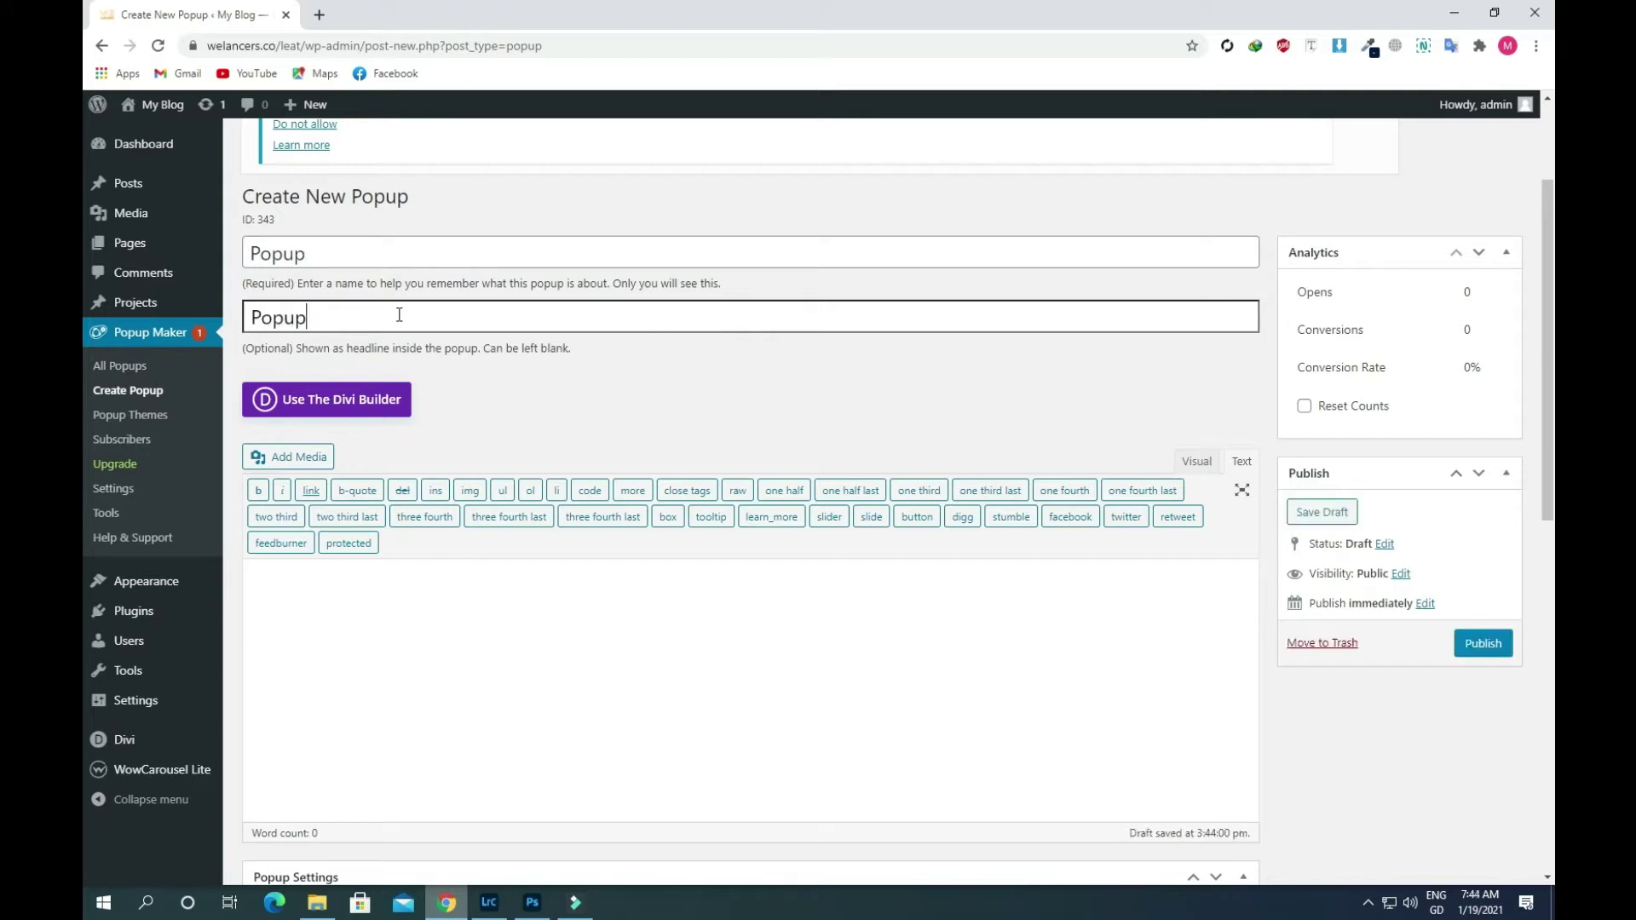
scroll(399, 314, "down", 1)
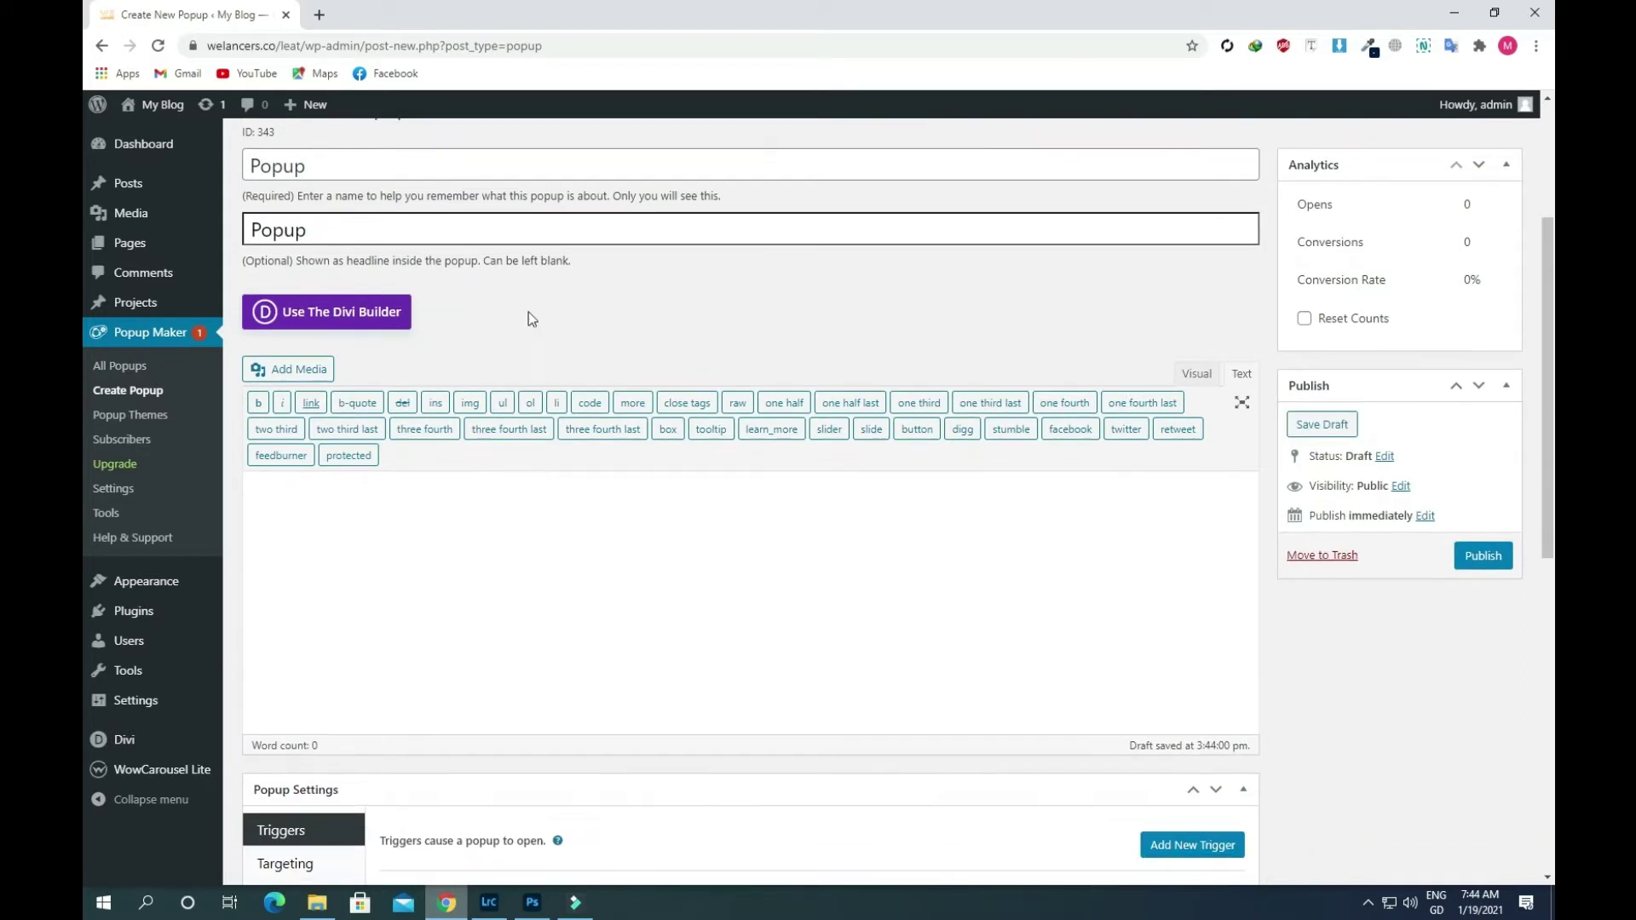
Step: Build the popup in Divi from scratch with a one-column row and a Contact Form module
left_click(377, 315)
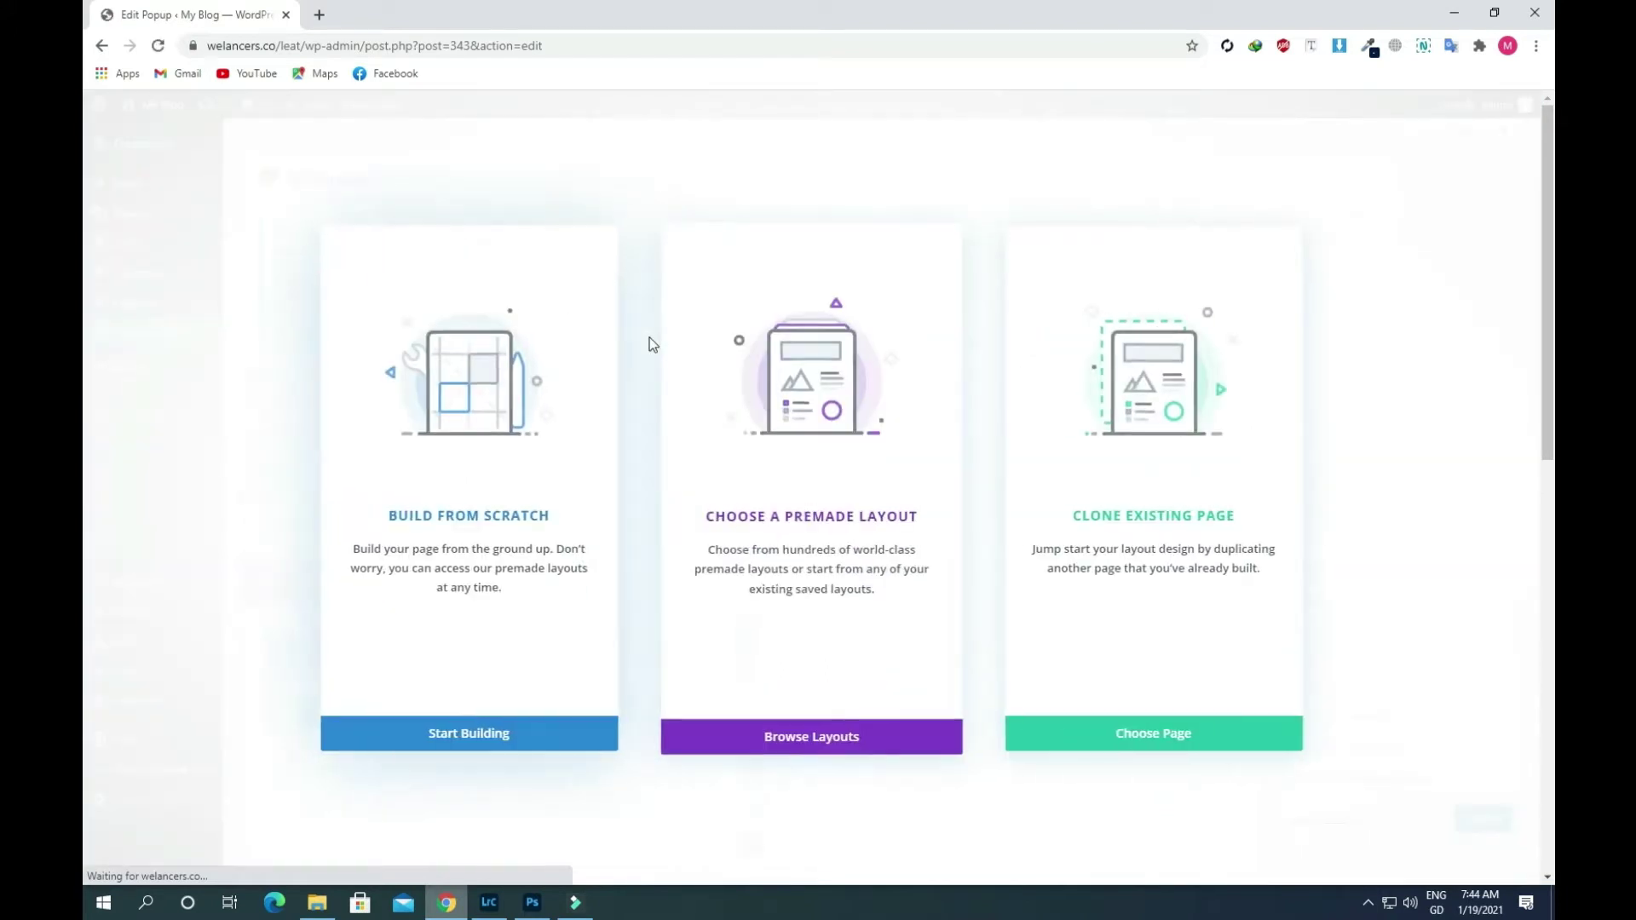
left_click(540, 434)
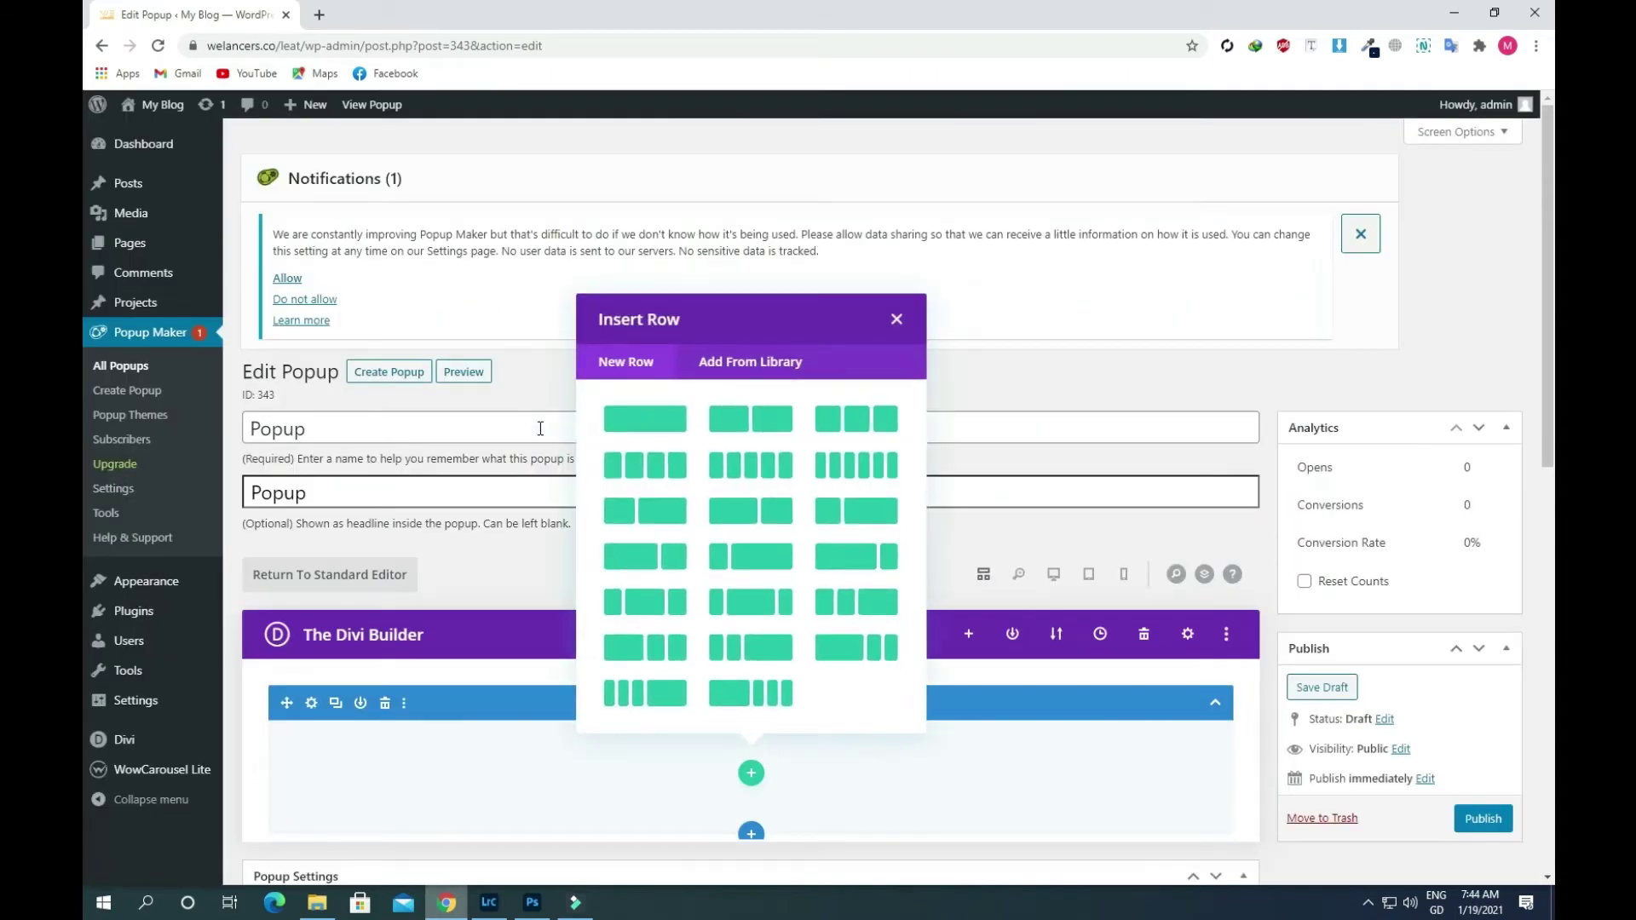
left_click(642, 419)
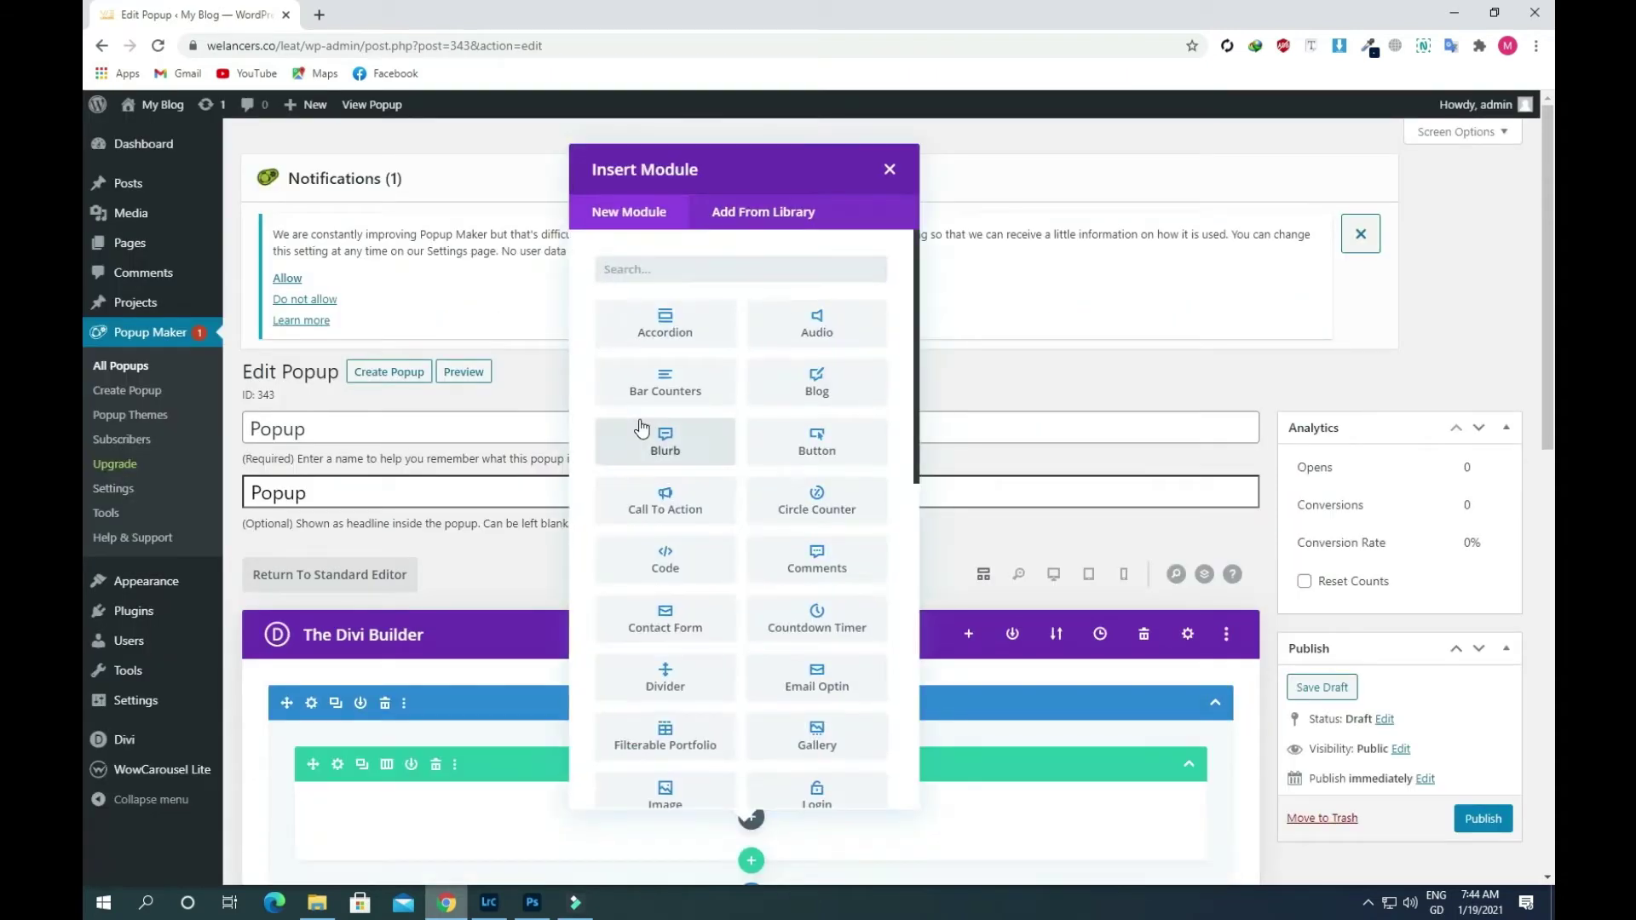
key("F5")
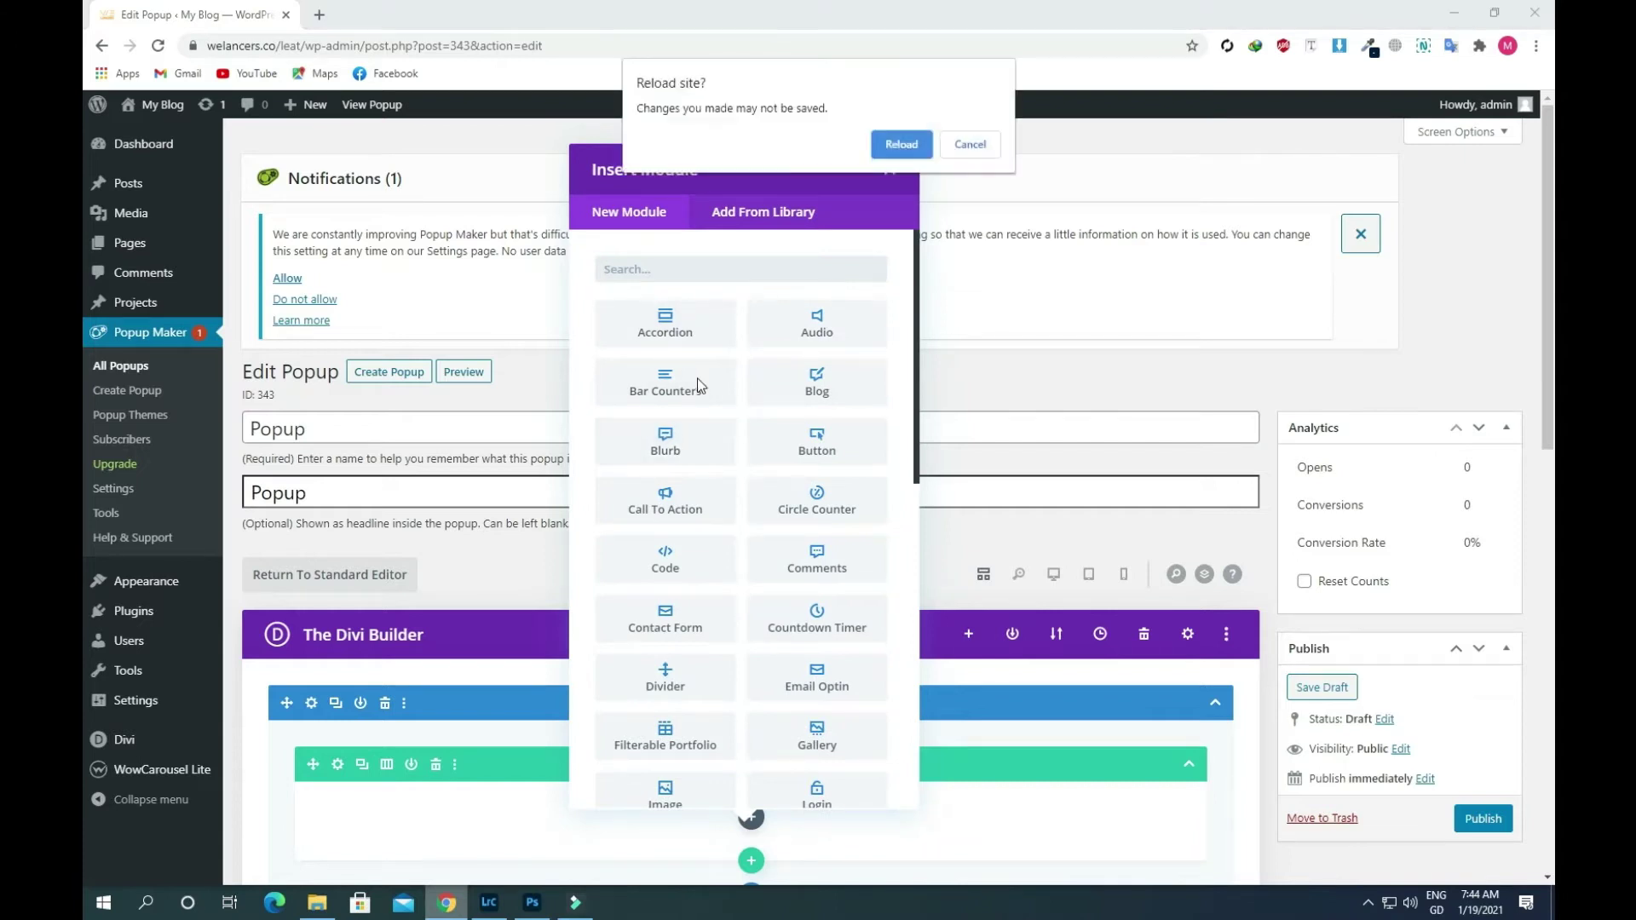
left_click(970, 144)
scroll(678, 407, "down", 1)
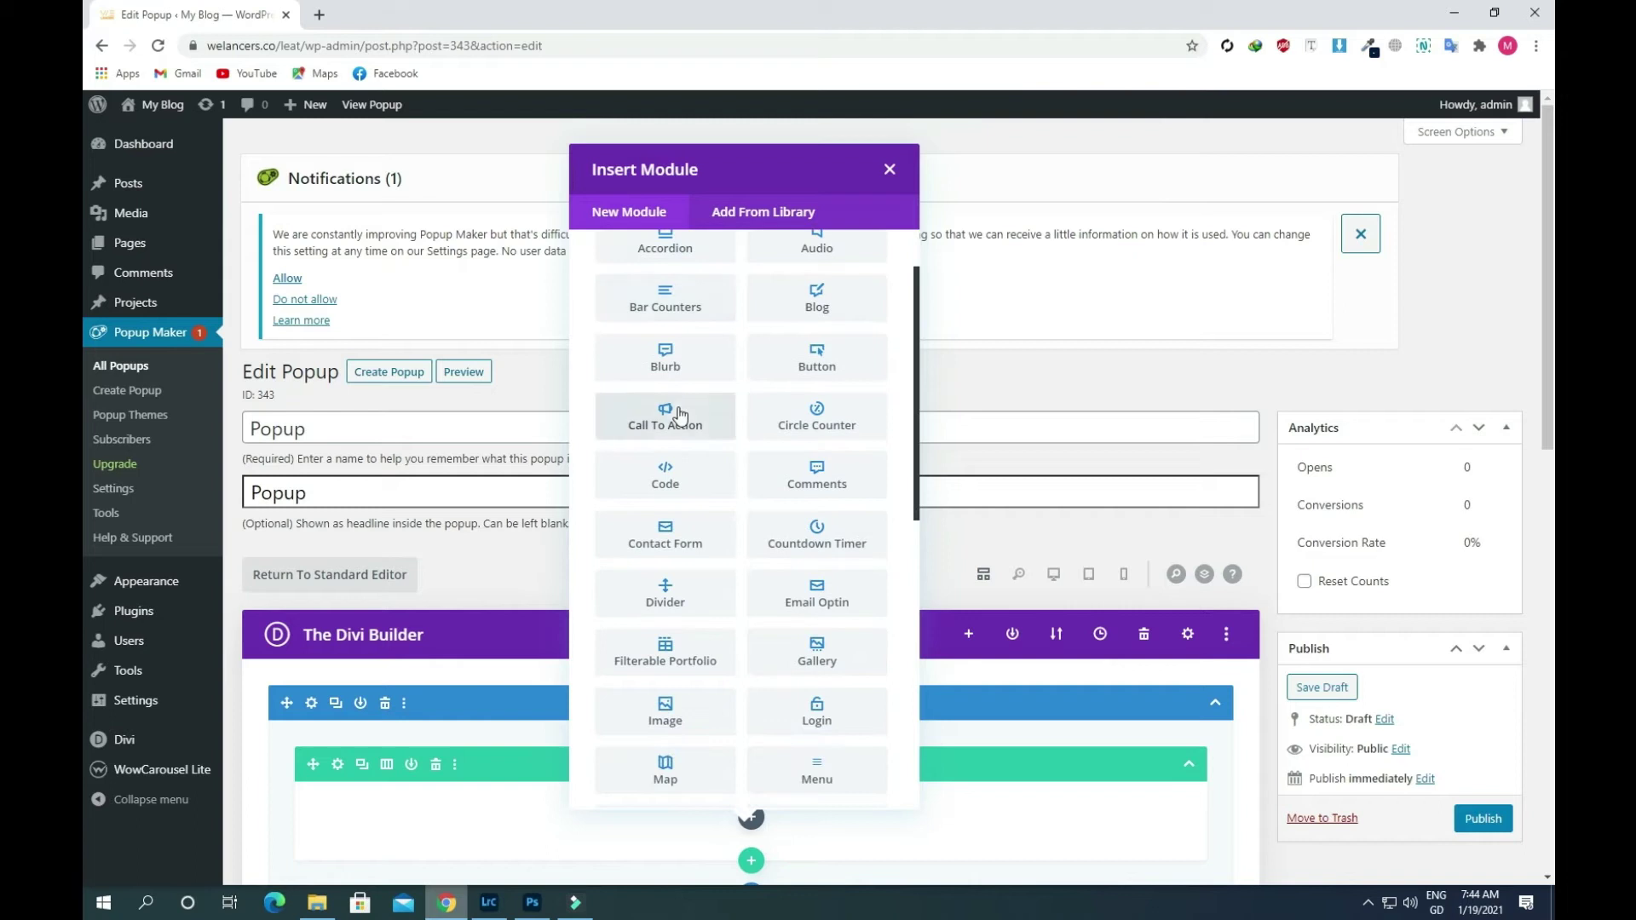
left_click(666, 534)
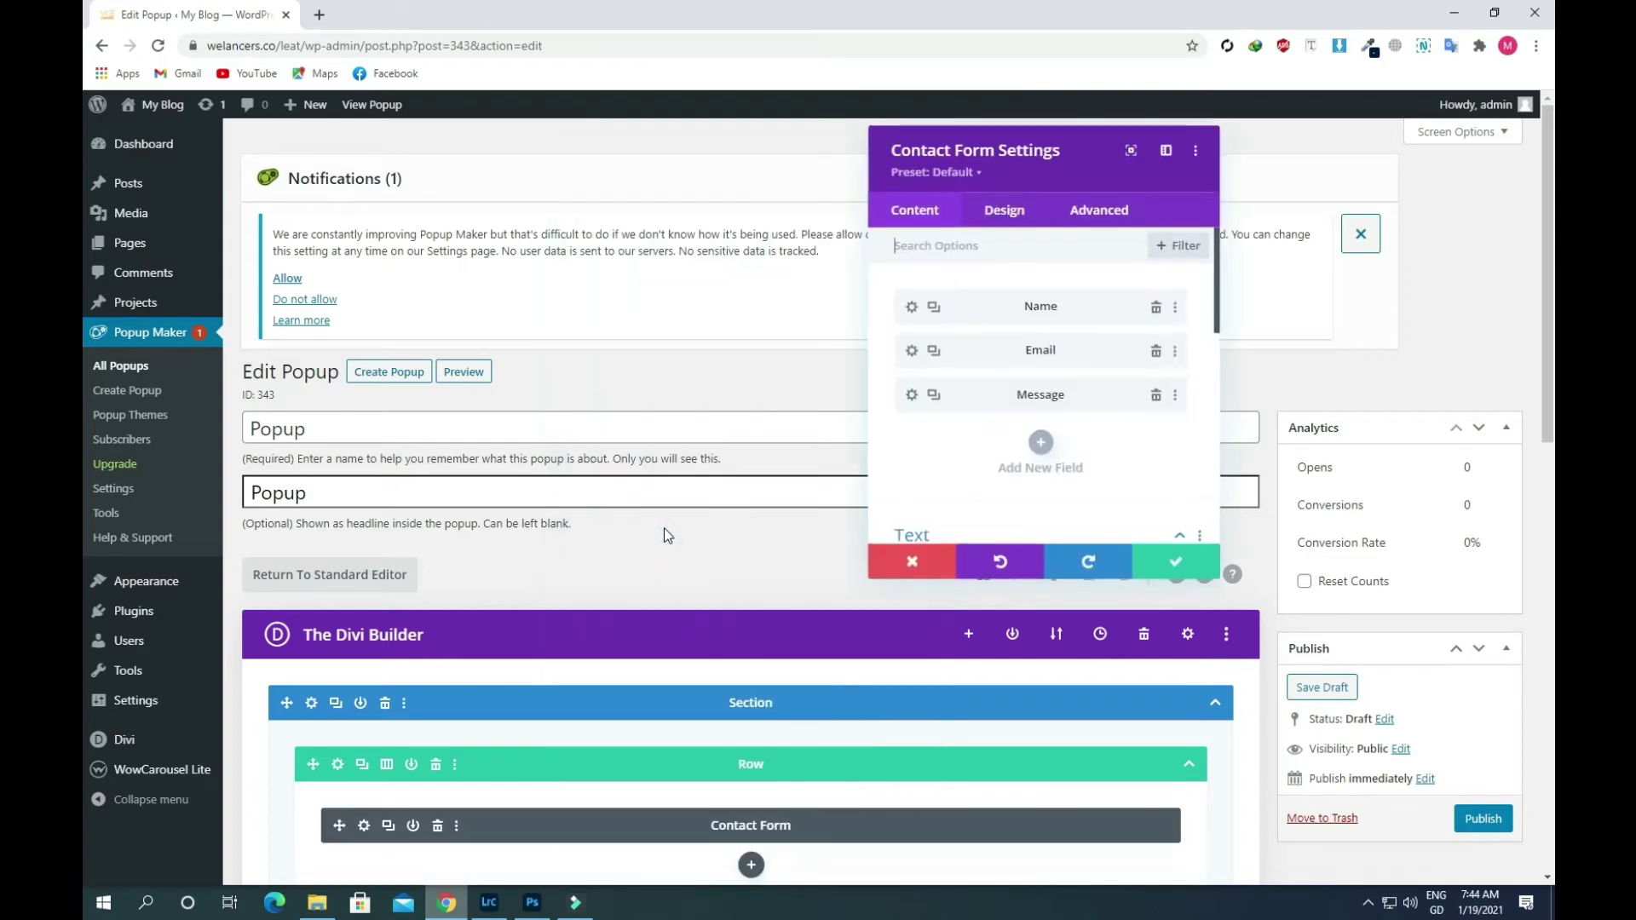
Step: Accept the Contact Form's default settings and publish the popup
left_click(1174, 564)
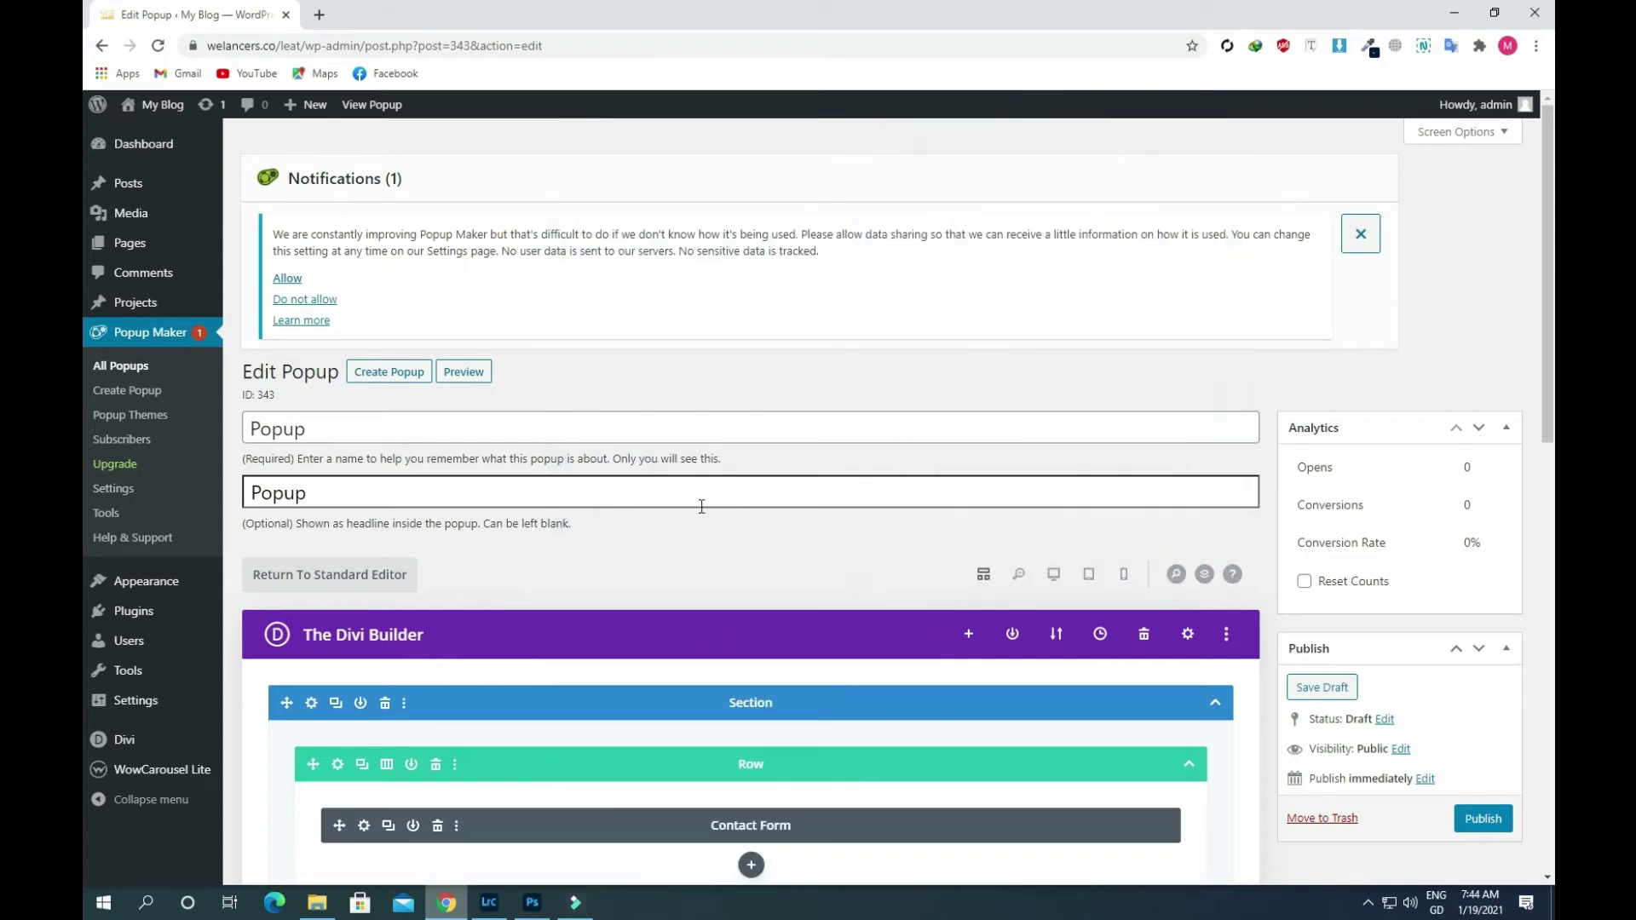
scroll(701, 503, "down", 4)
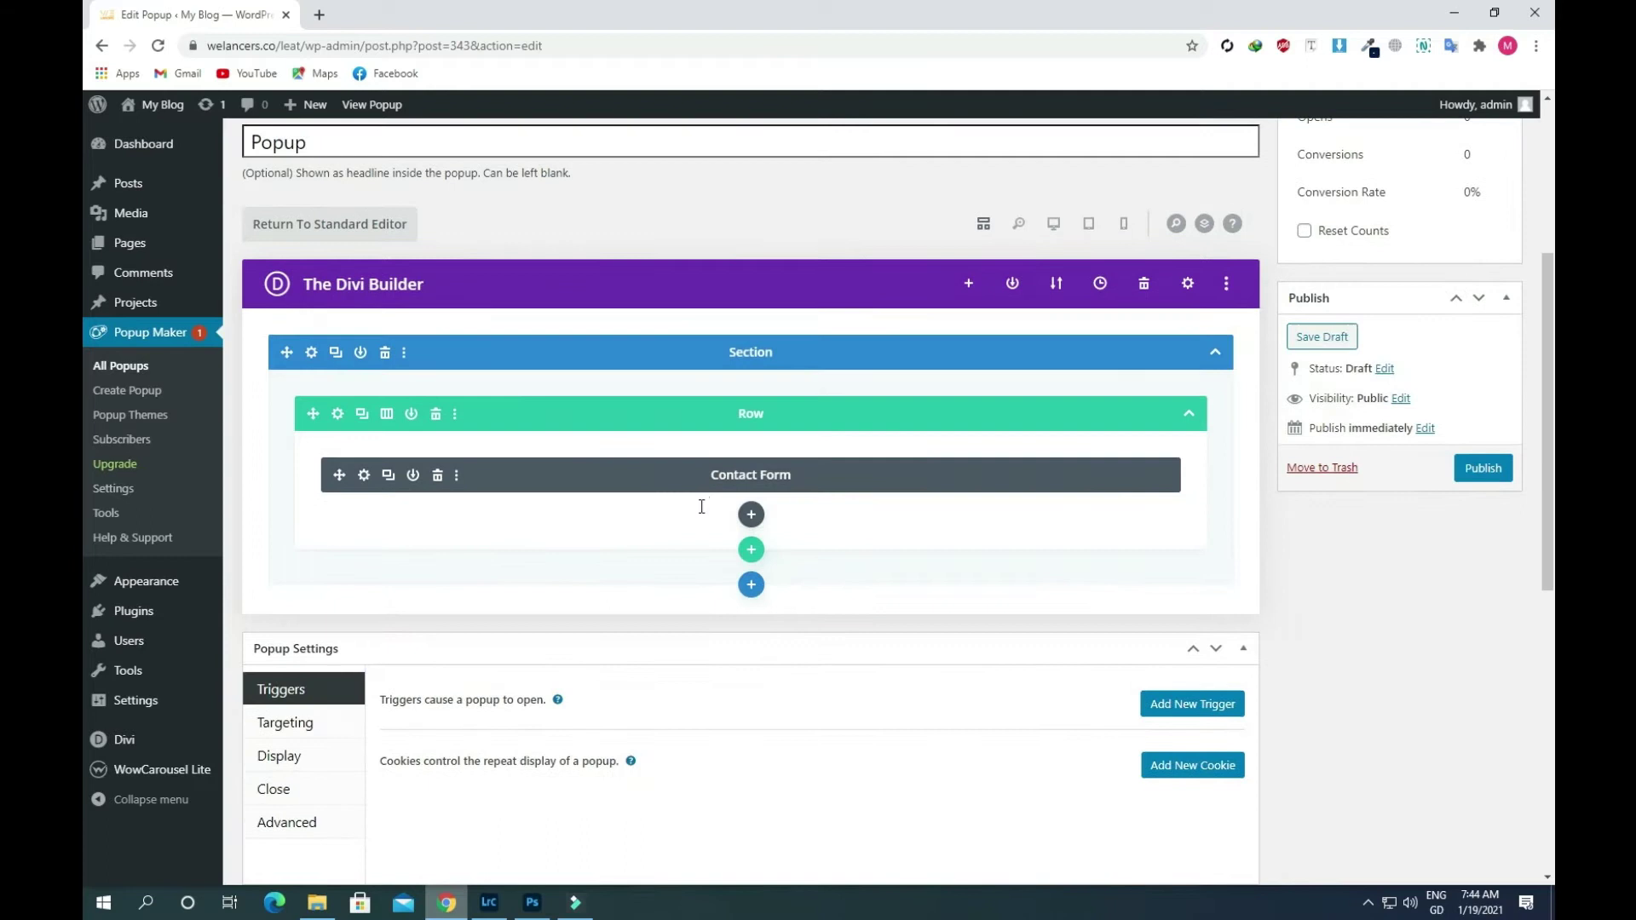
left_click(1465, 470)
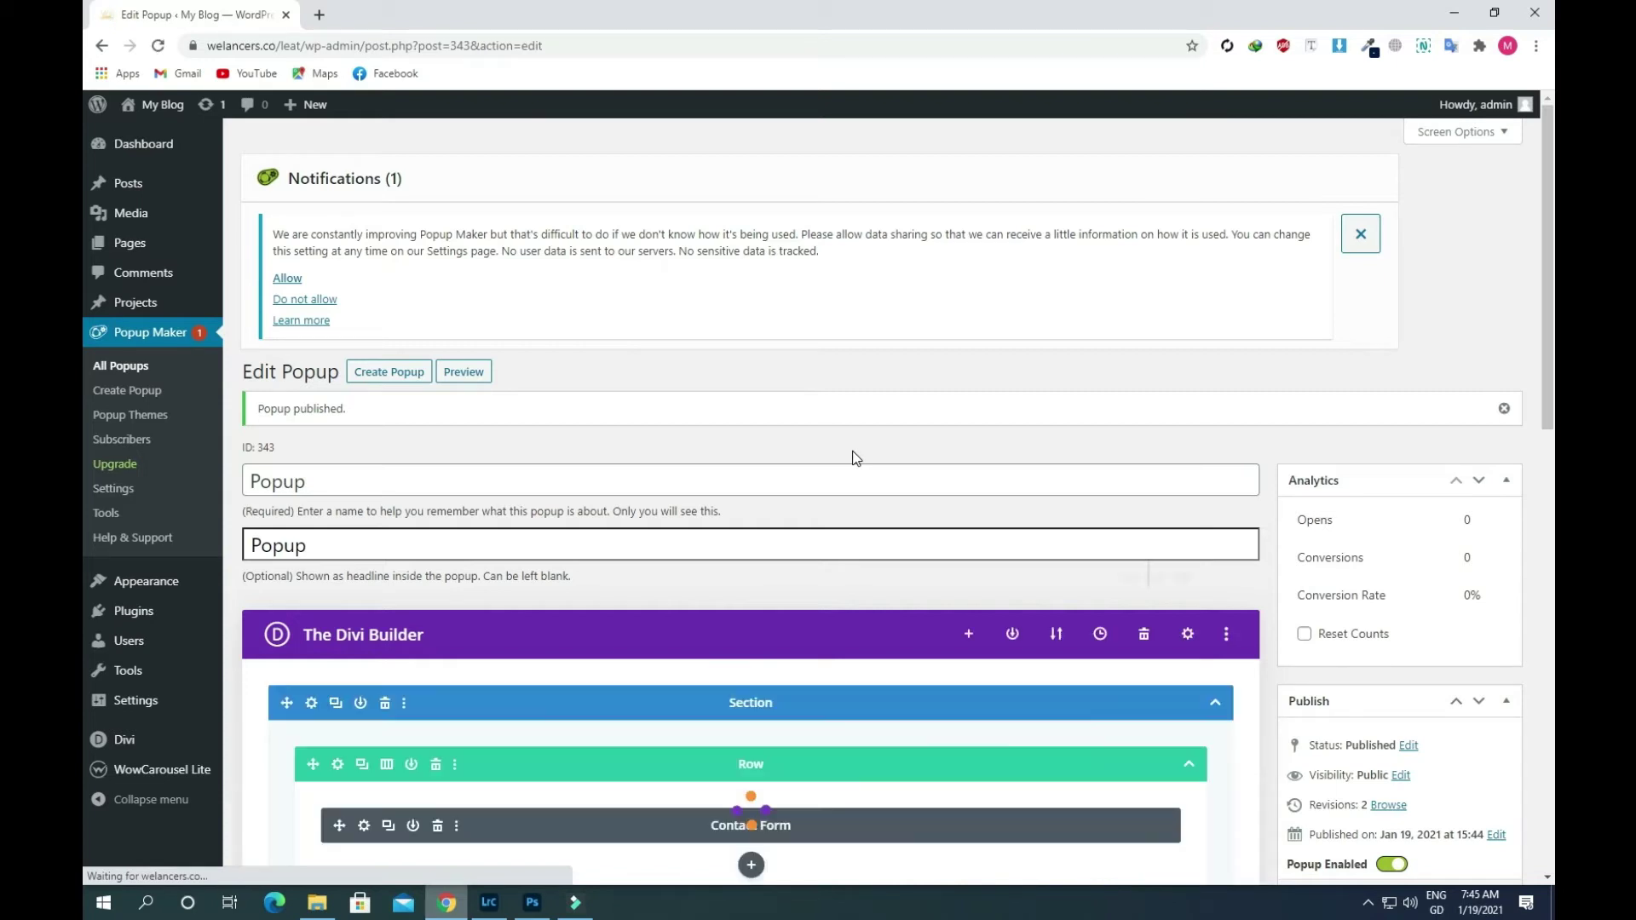
scroll(856, 458, "down", 3)
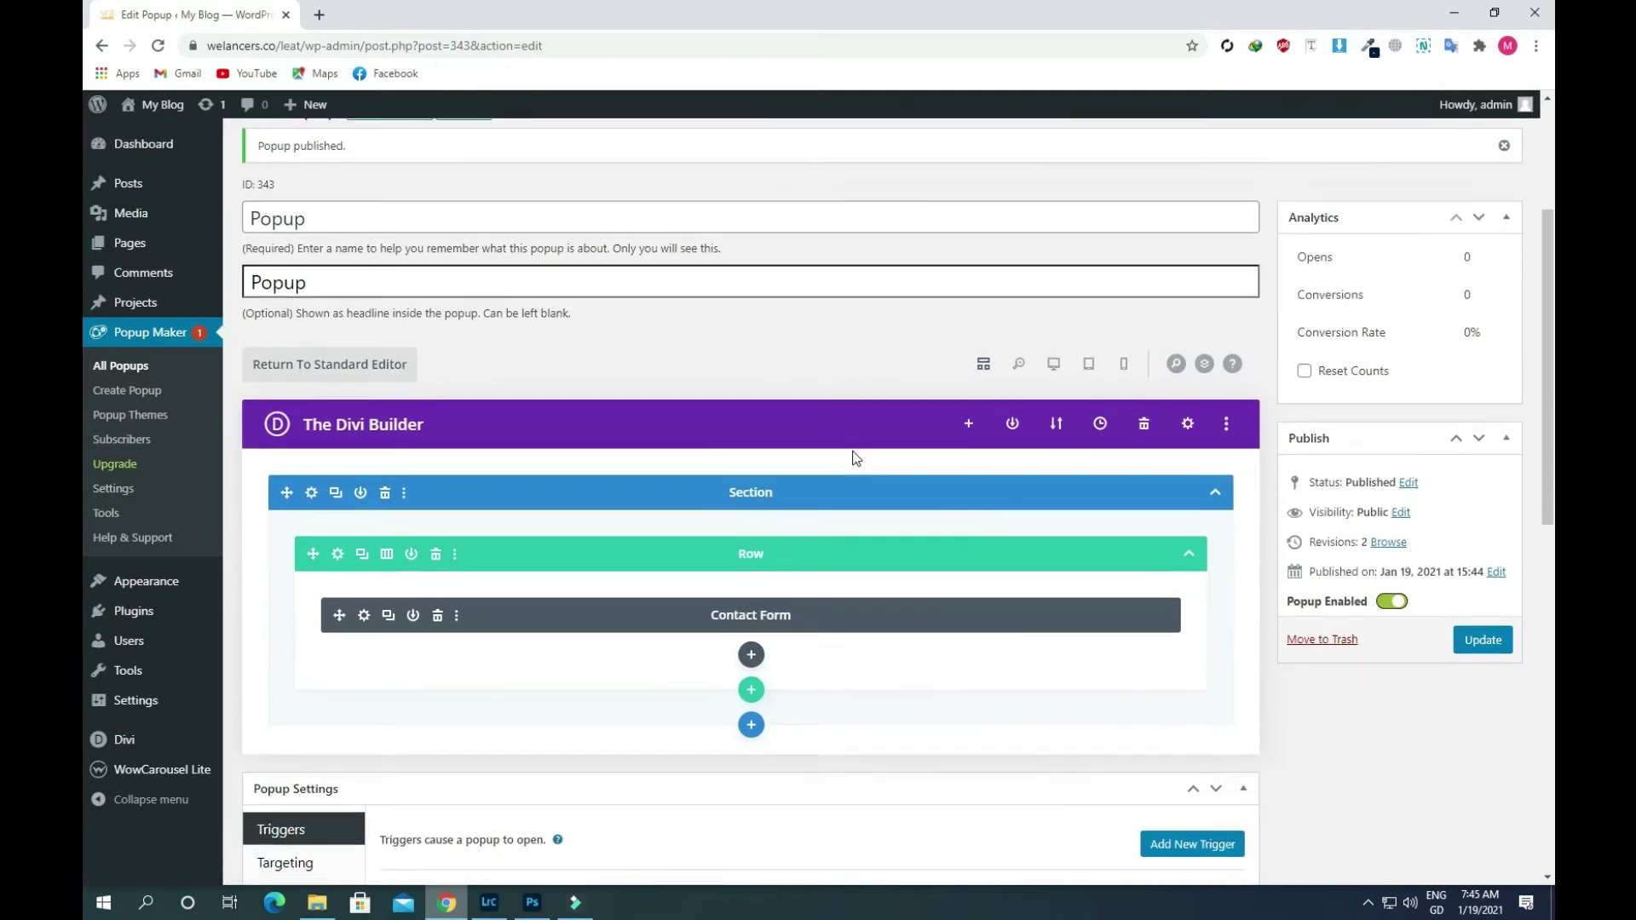
scroll(857, 458, "down", 3)
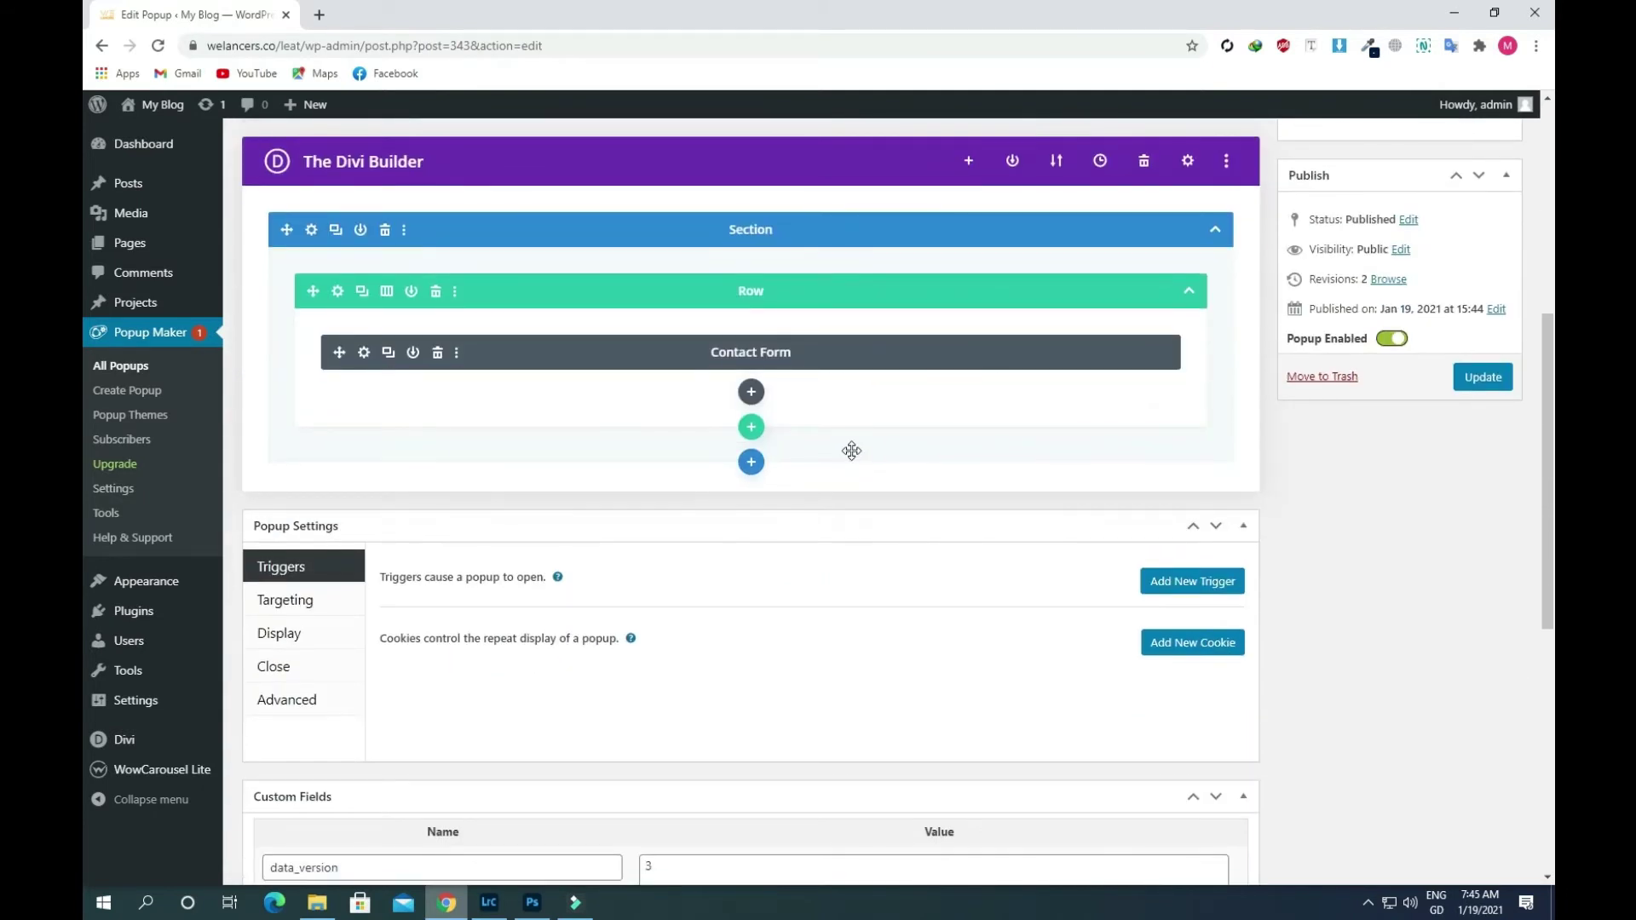
Step: Start a new Click Open trigger with the cookie action On Popup Close
scroll(984, 445, "down", 1)
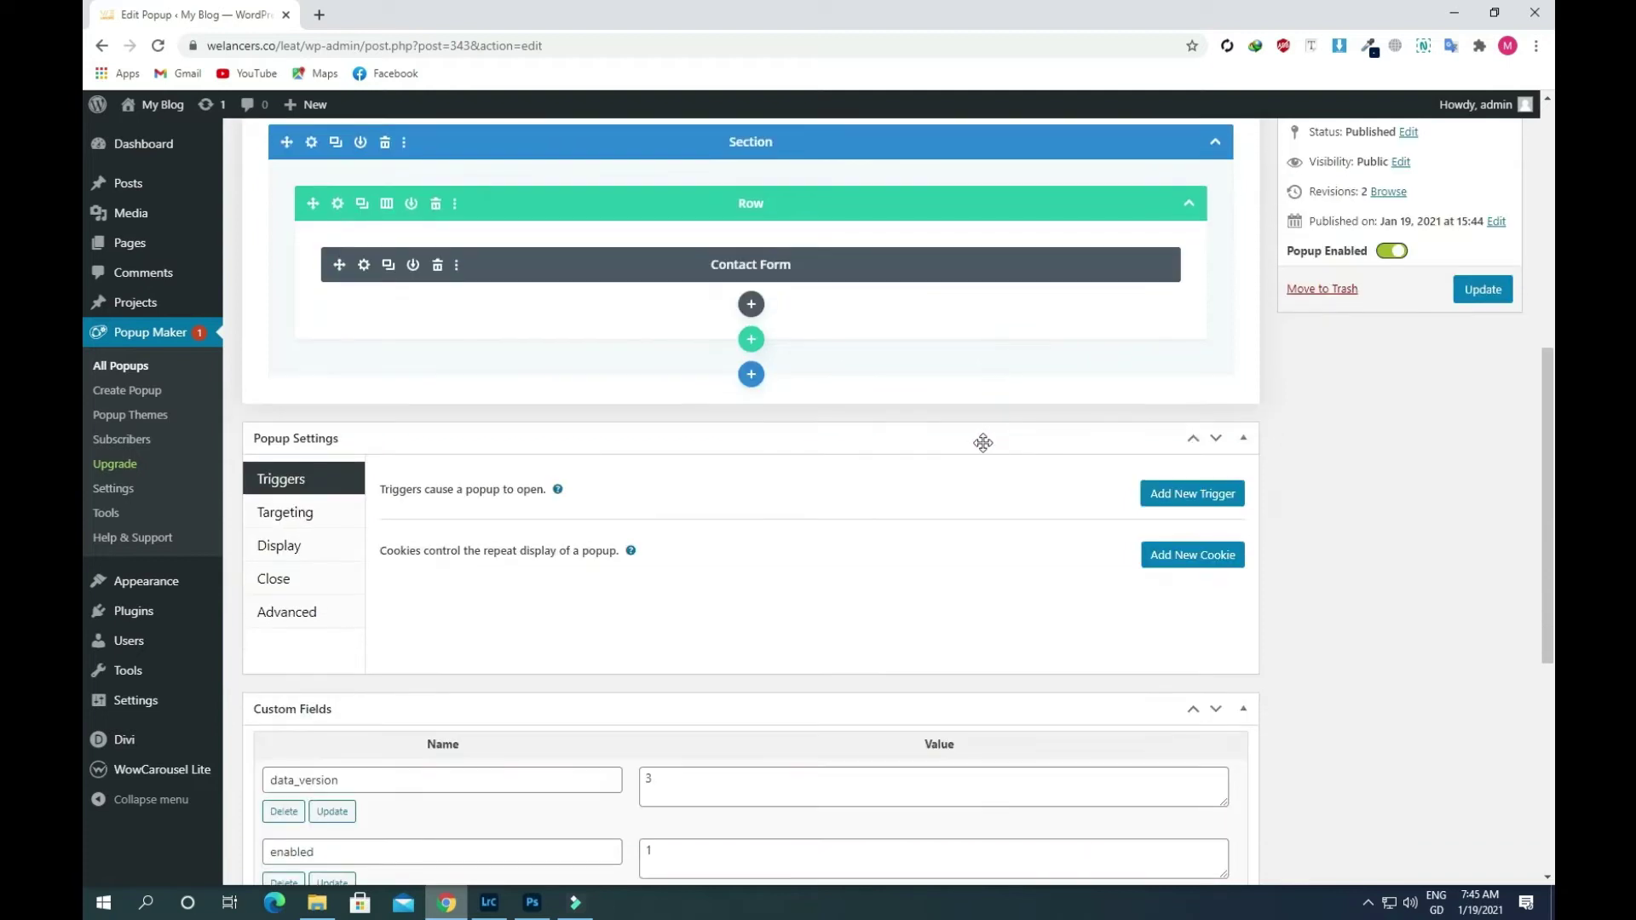
left_click(1178, 505)
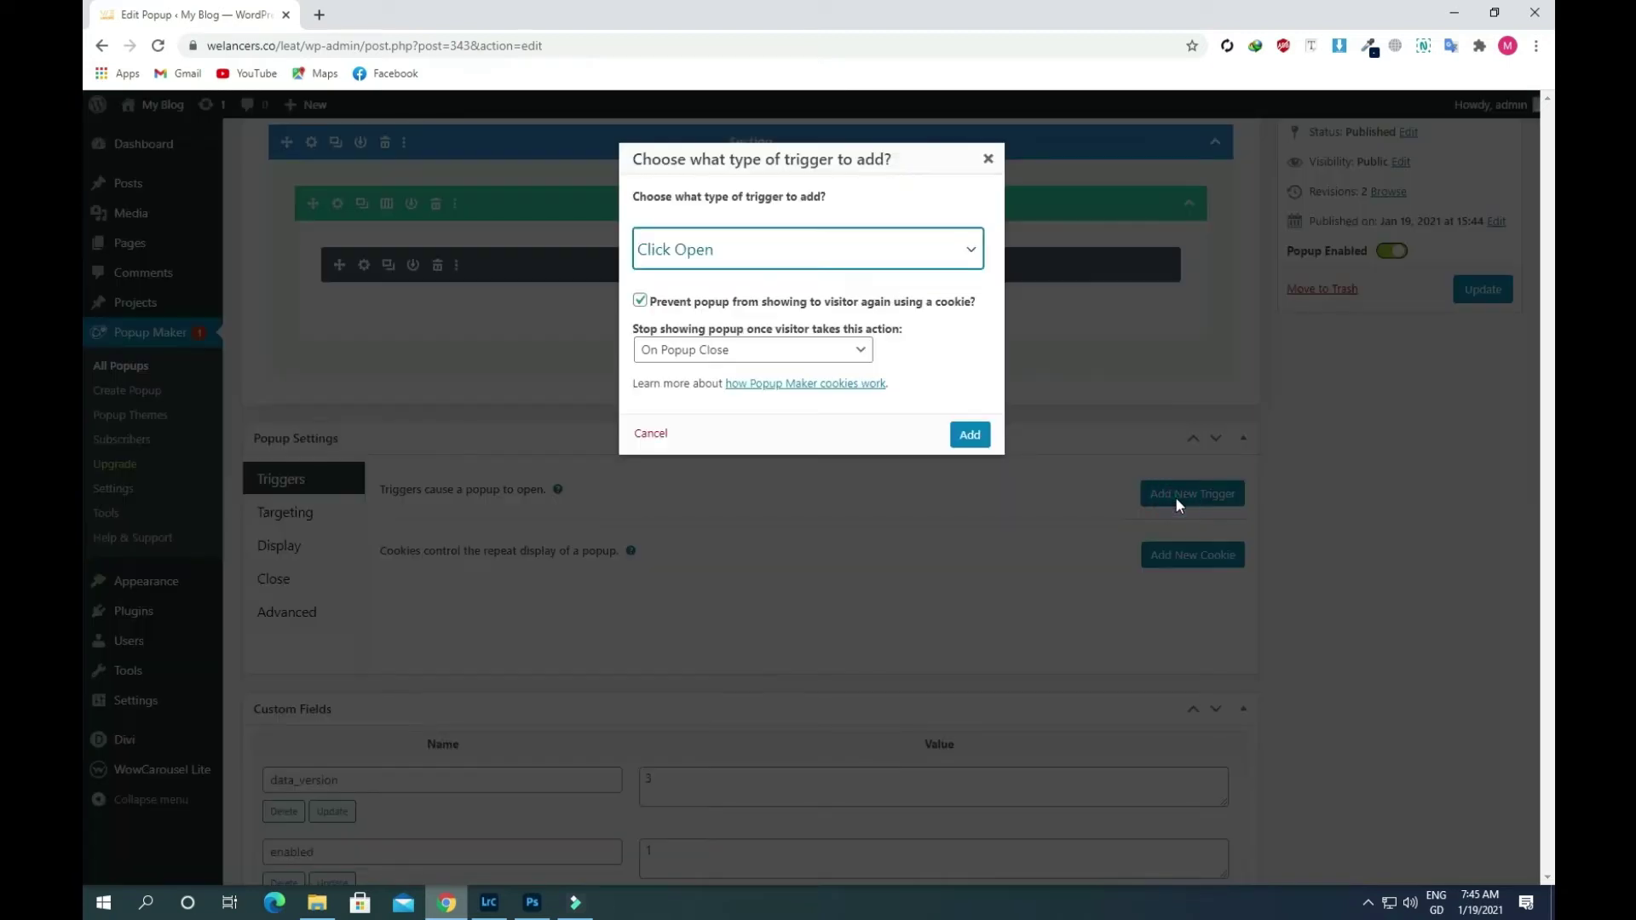
left_click(797, 256)
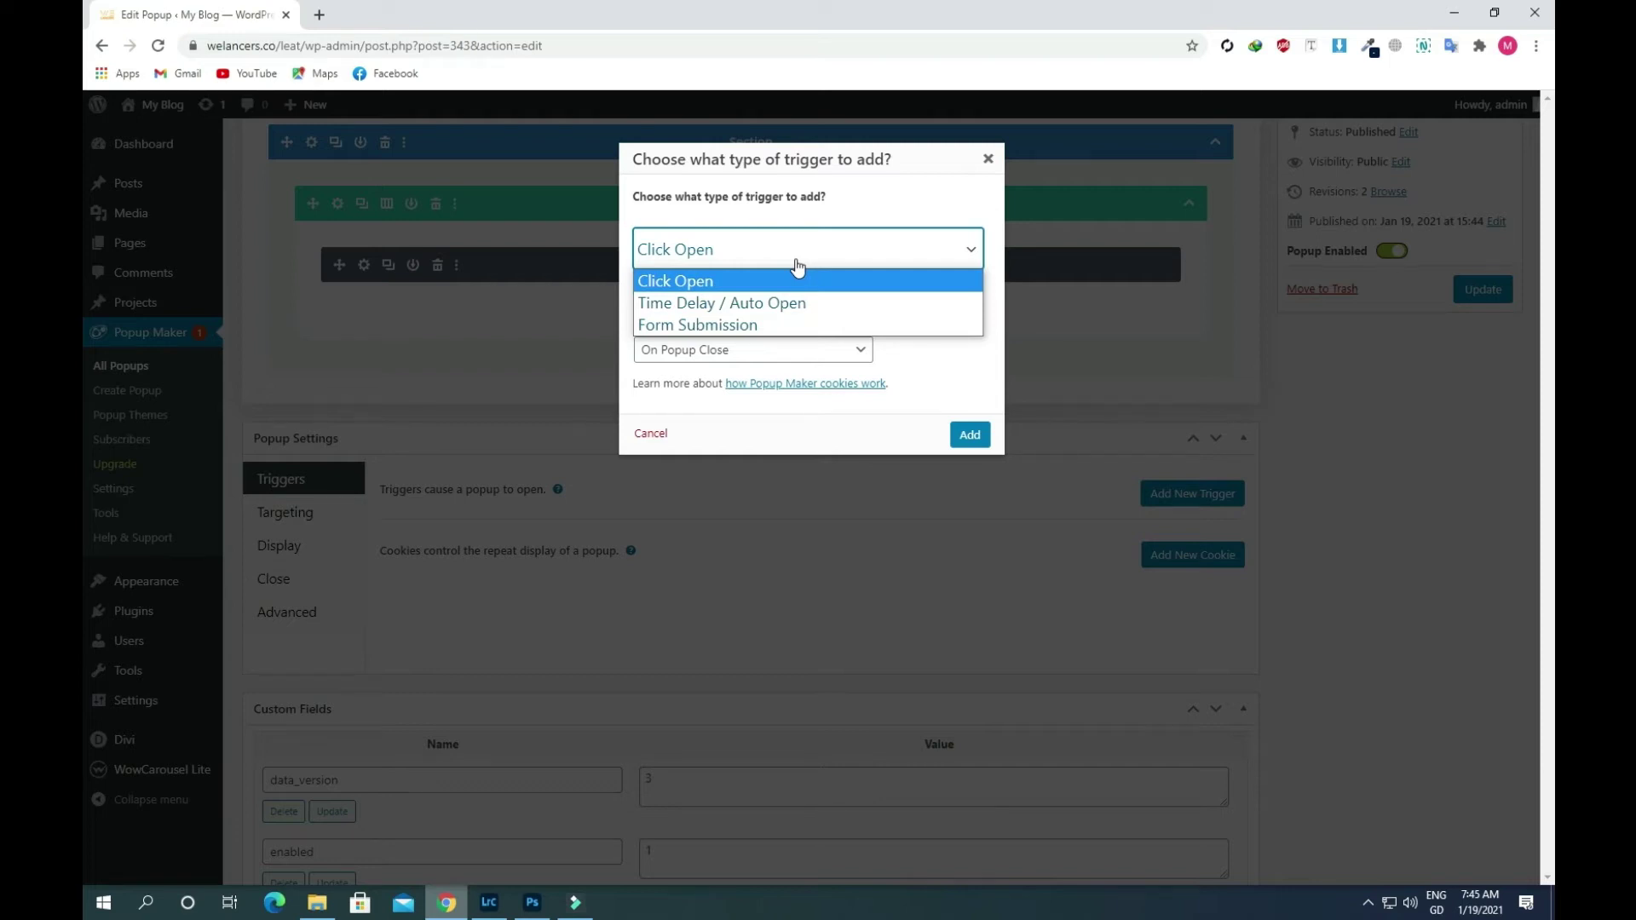
left_click(796, 266)
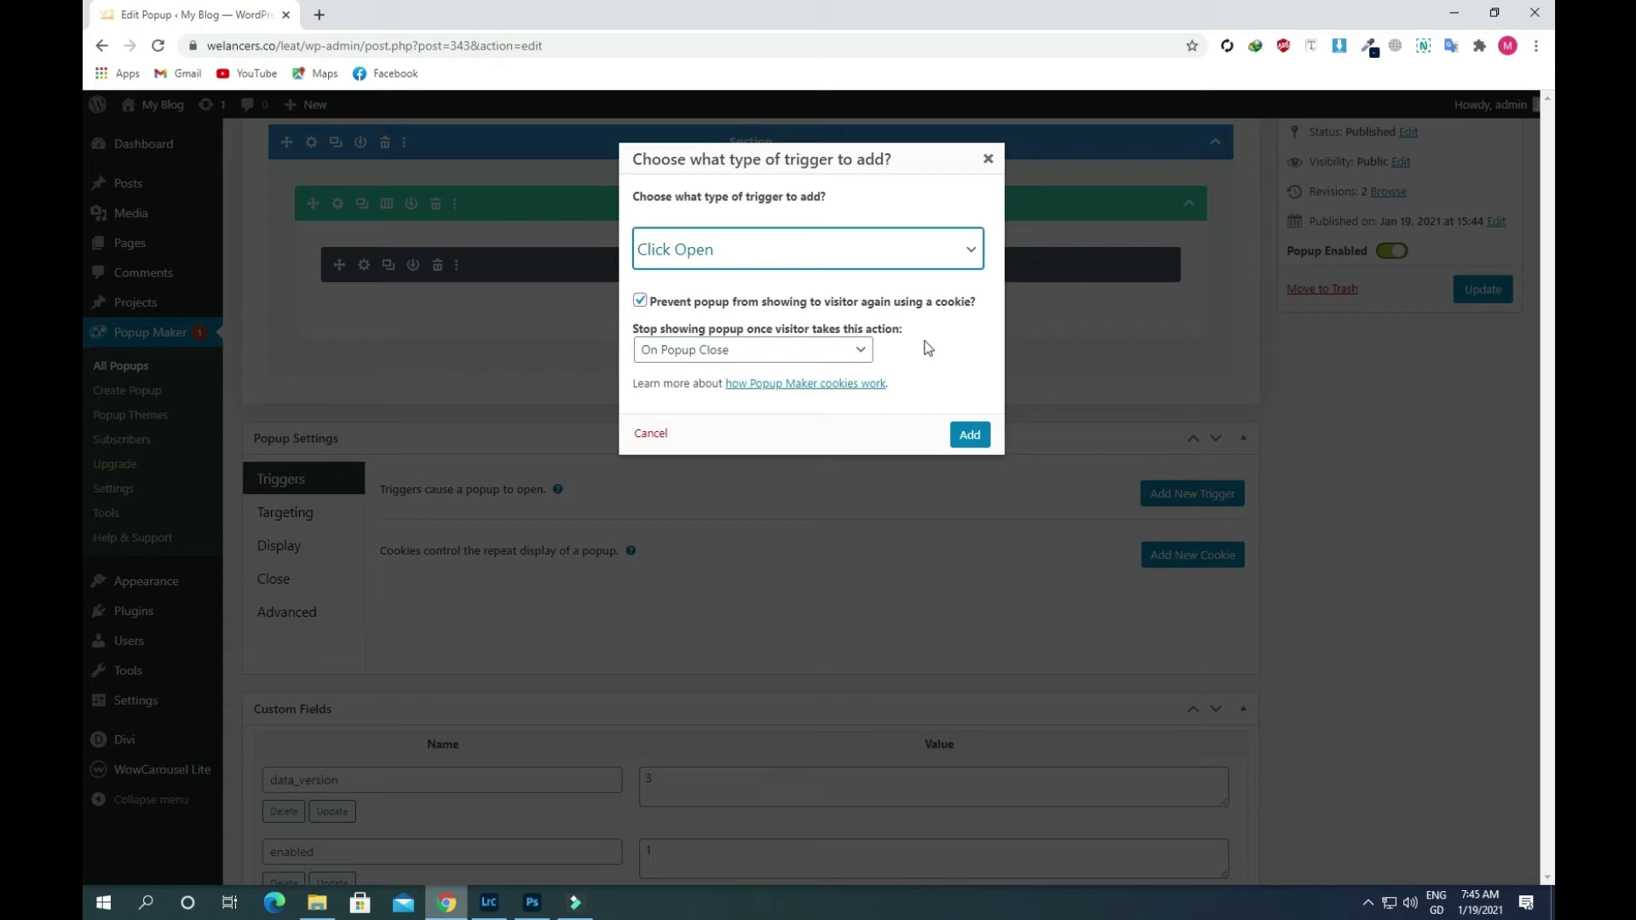
left_click(819, 351)
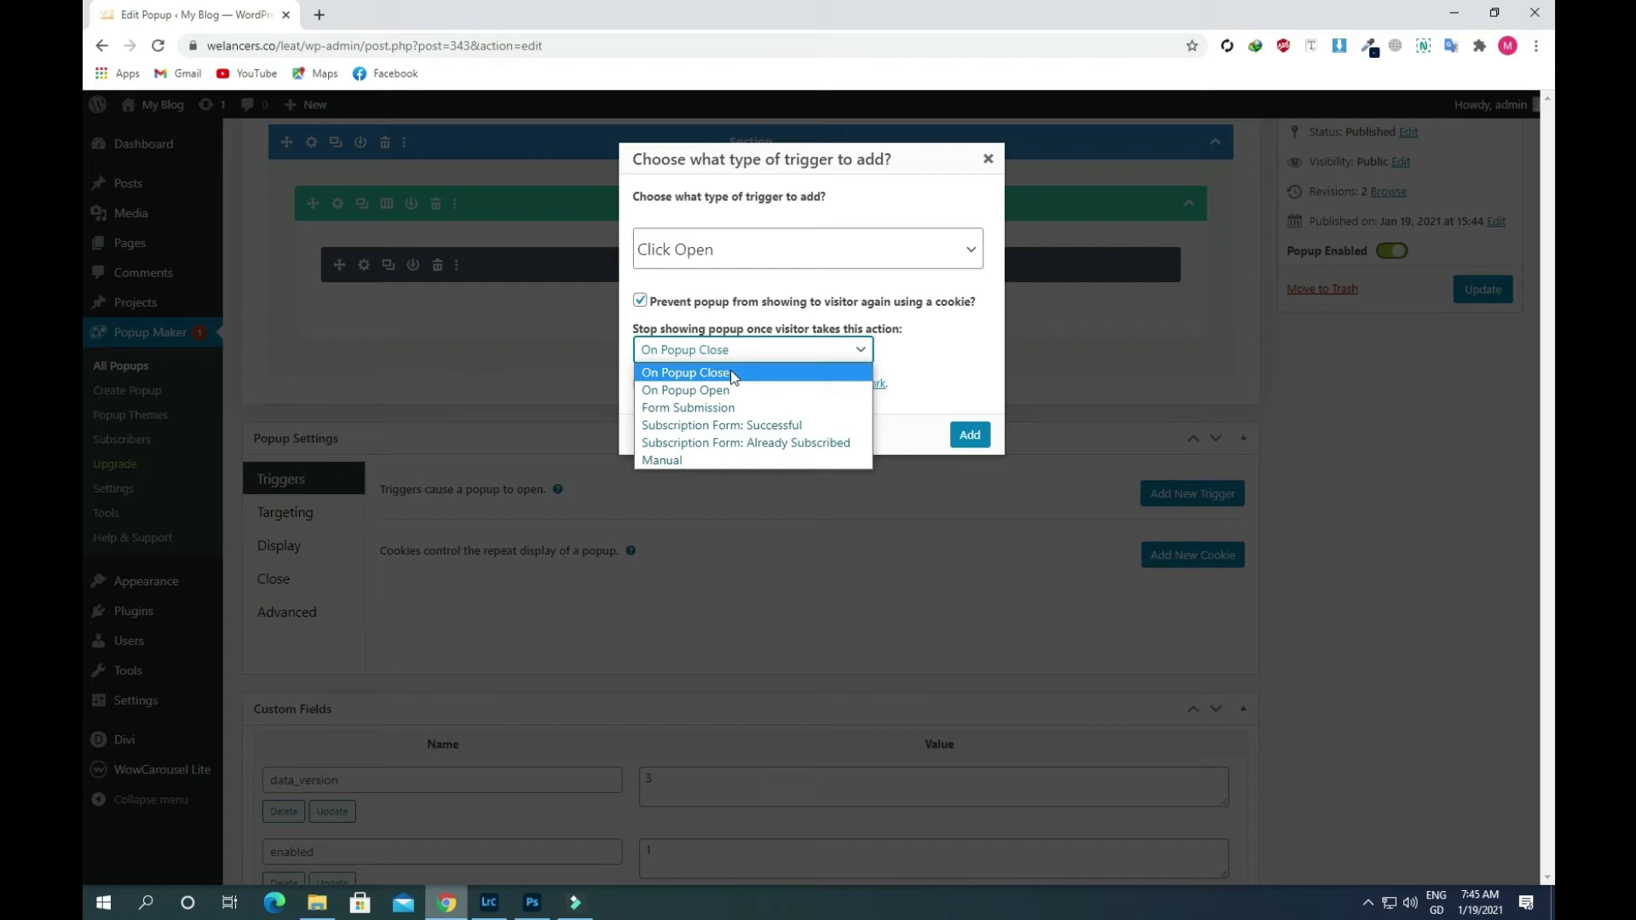
left_click(731, 374)
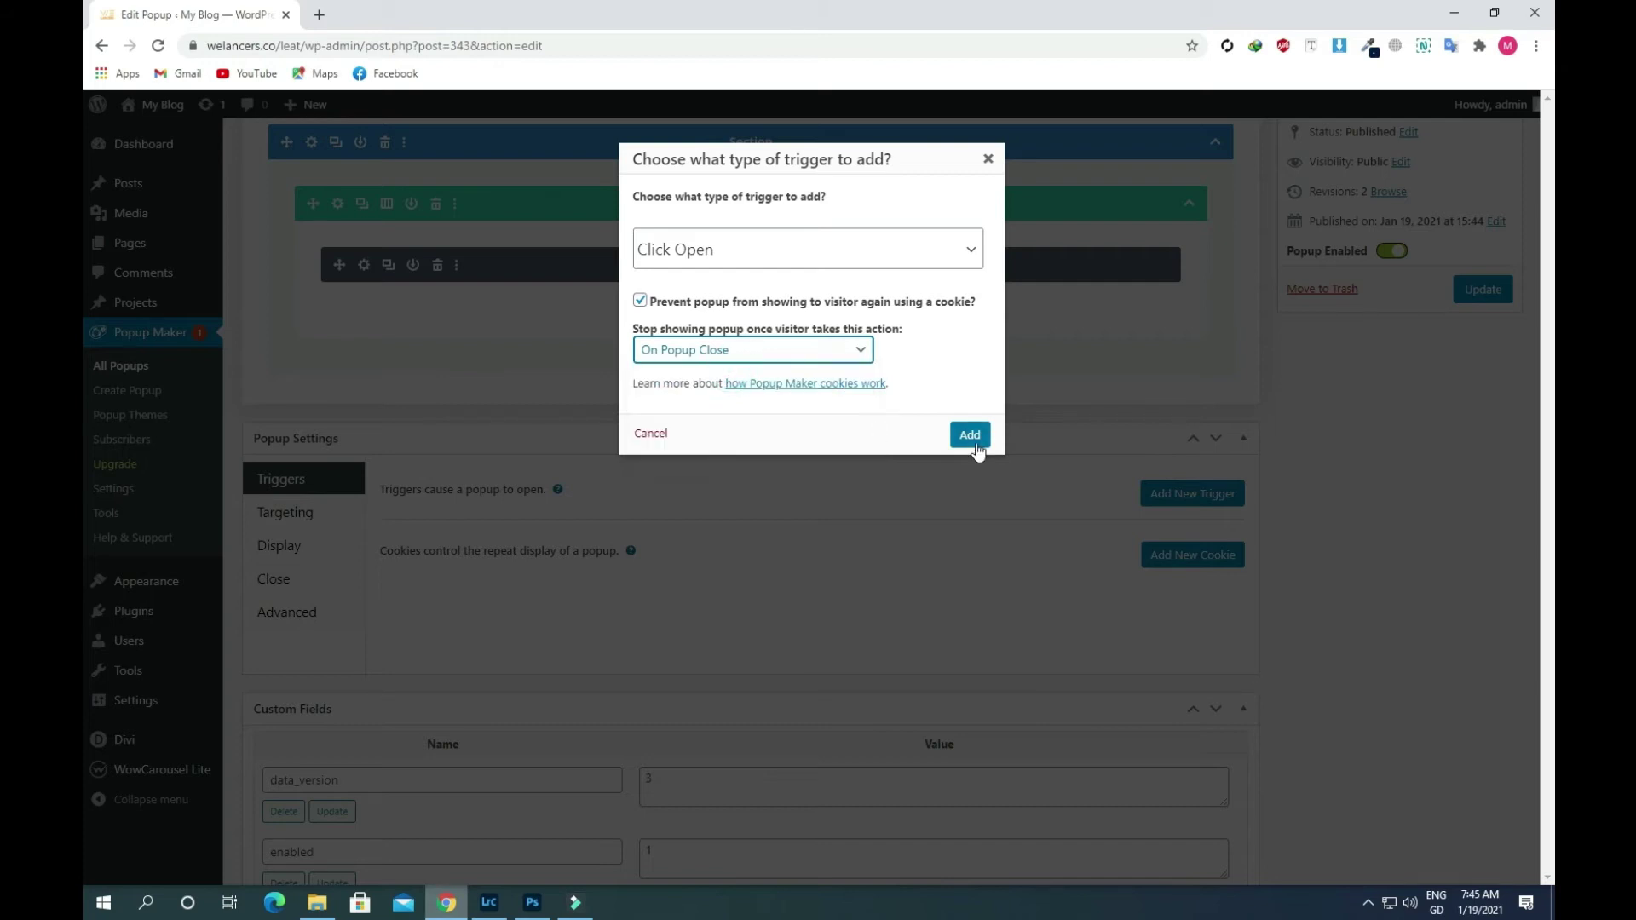
Step: Set the click trigger's extra CSS selector to .popup, add it, and update the popup
left_click(970, 435)
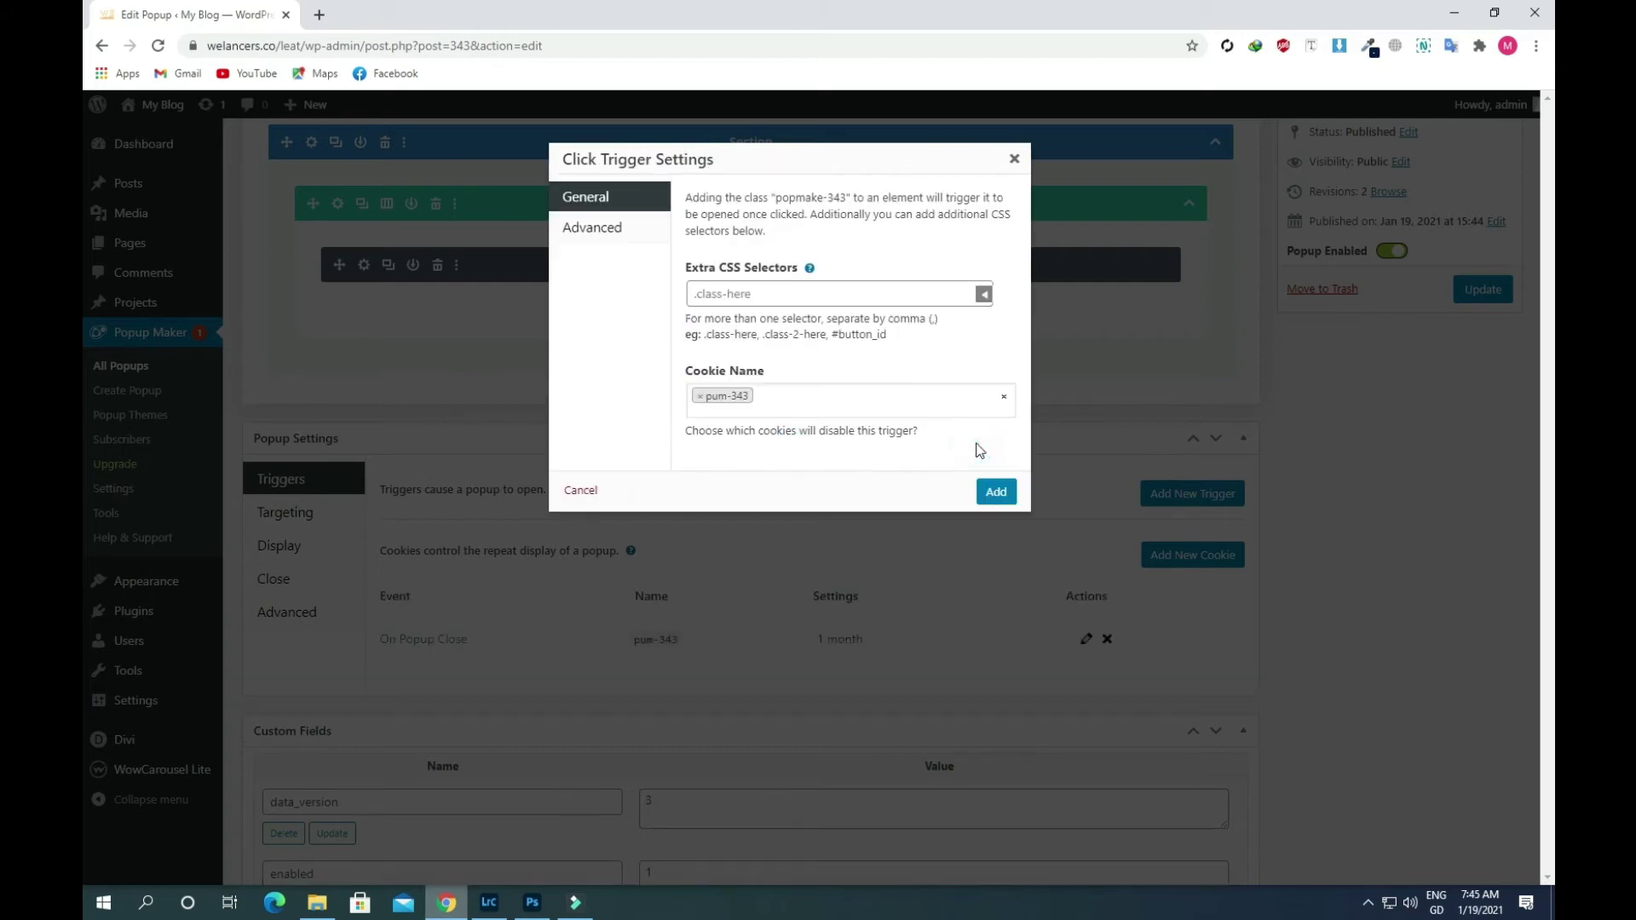
left_click(772, 296)
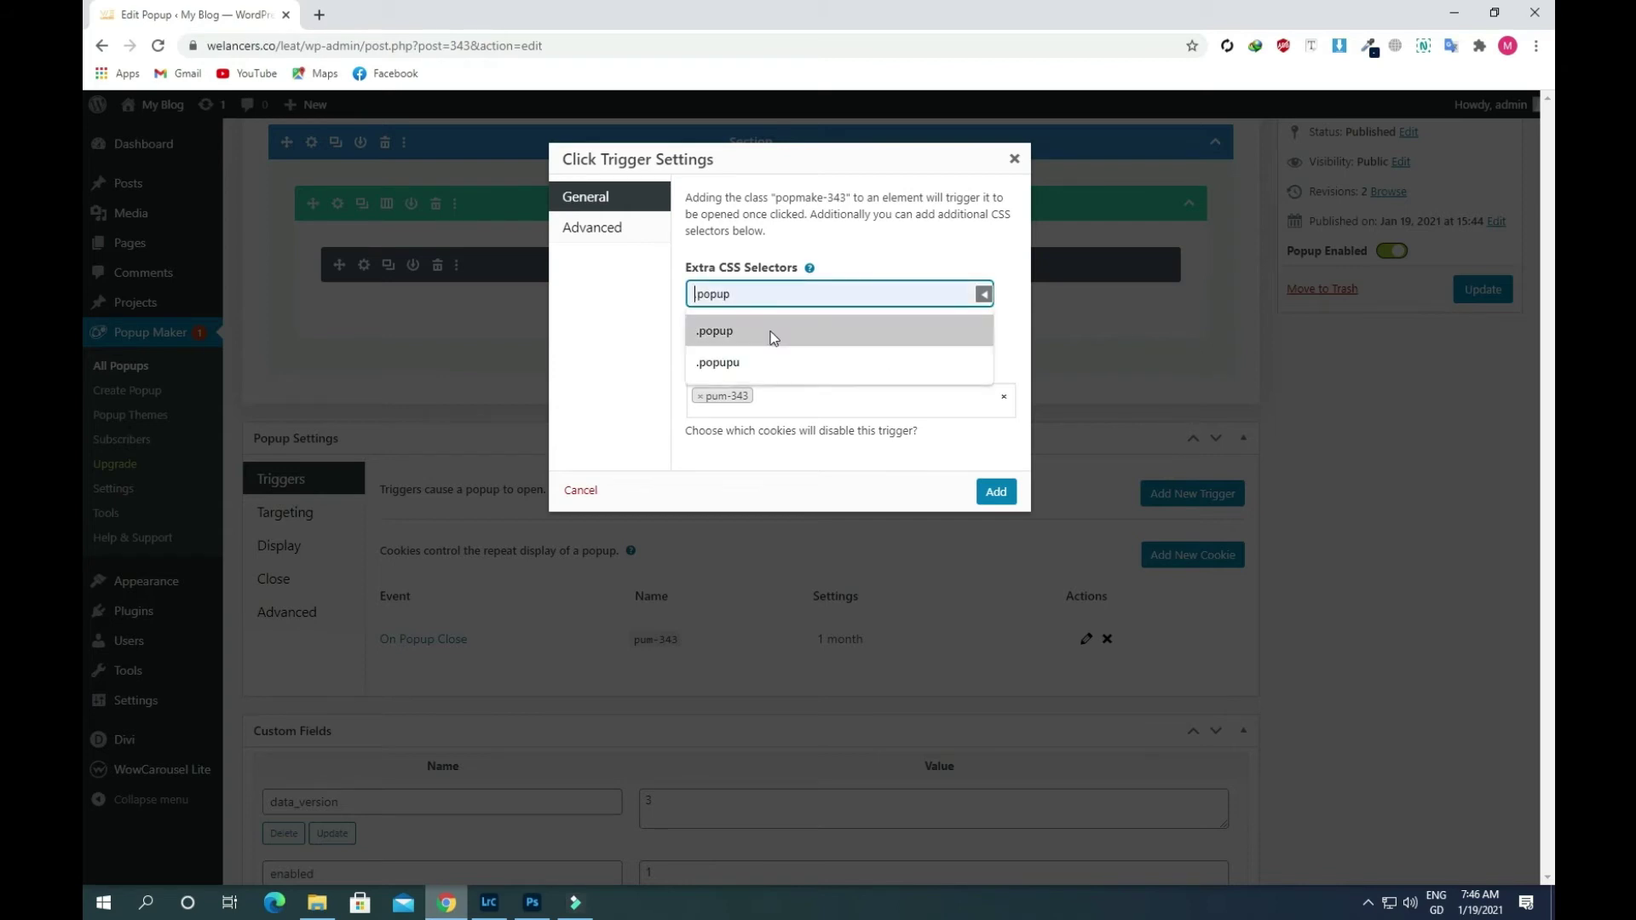
left_click(772, 332)
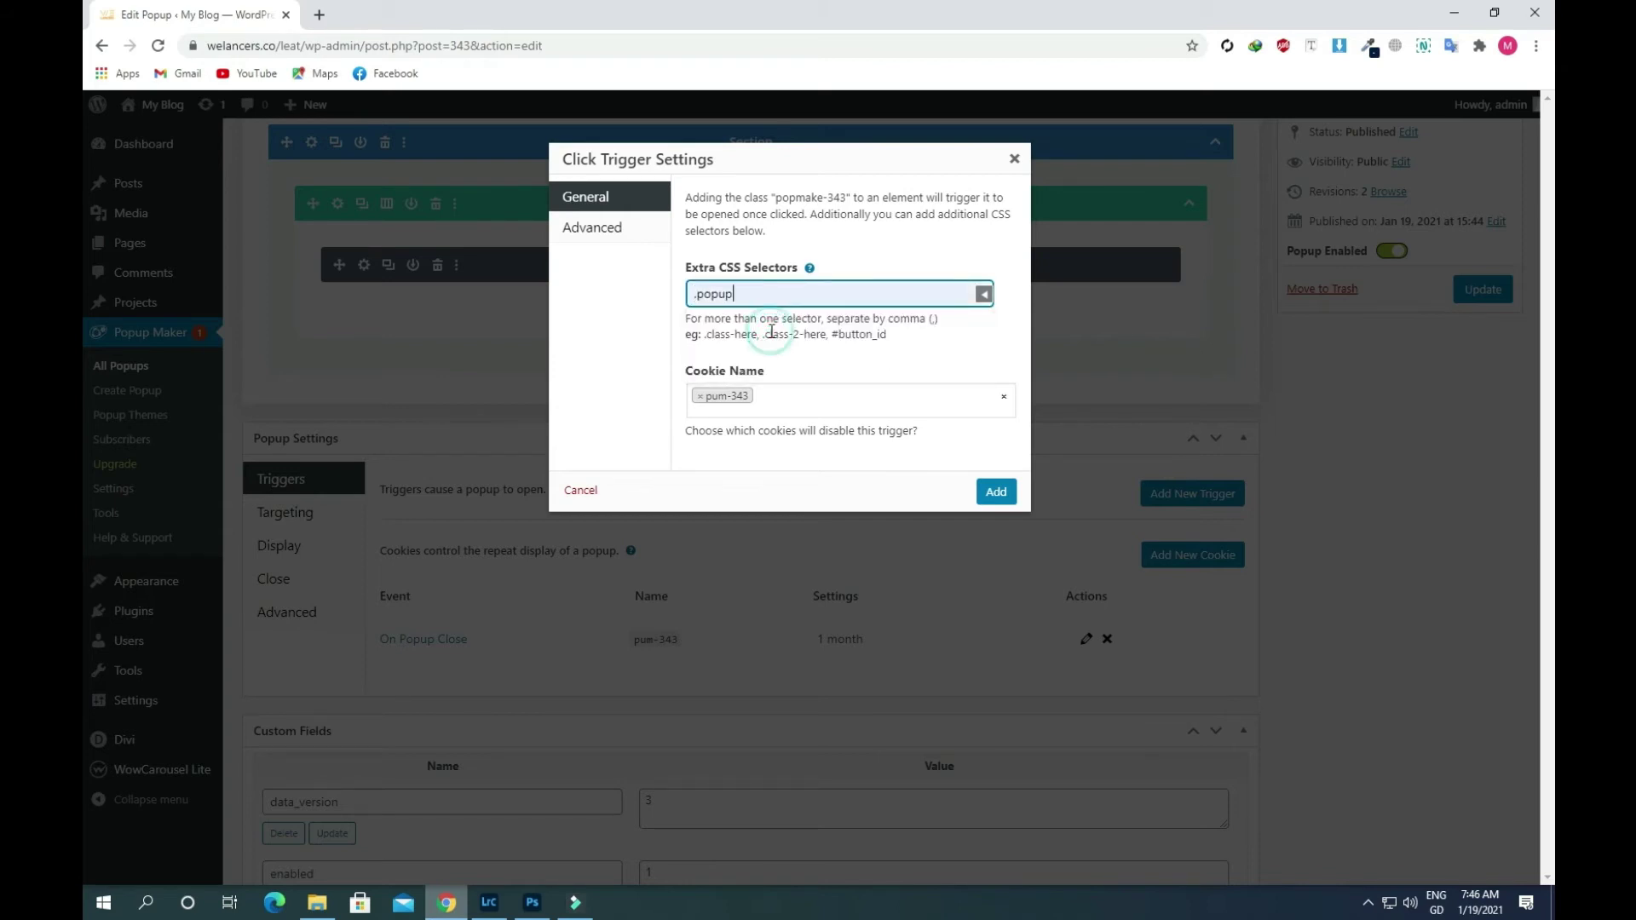
left_click(993, 496)
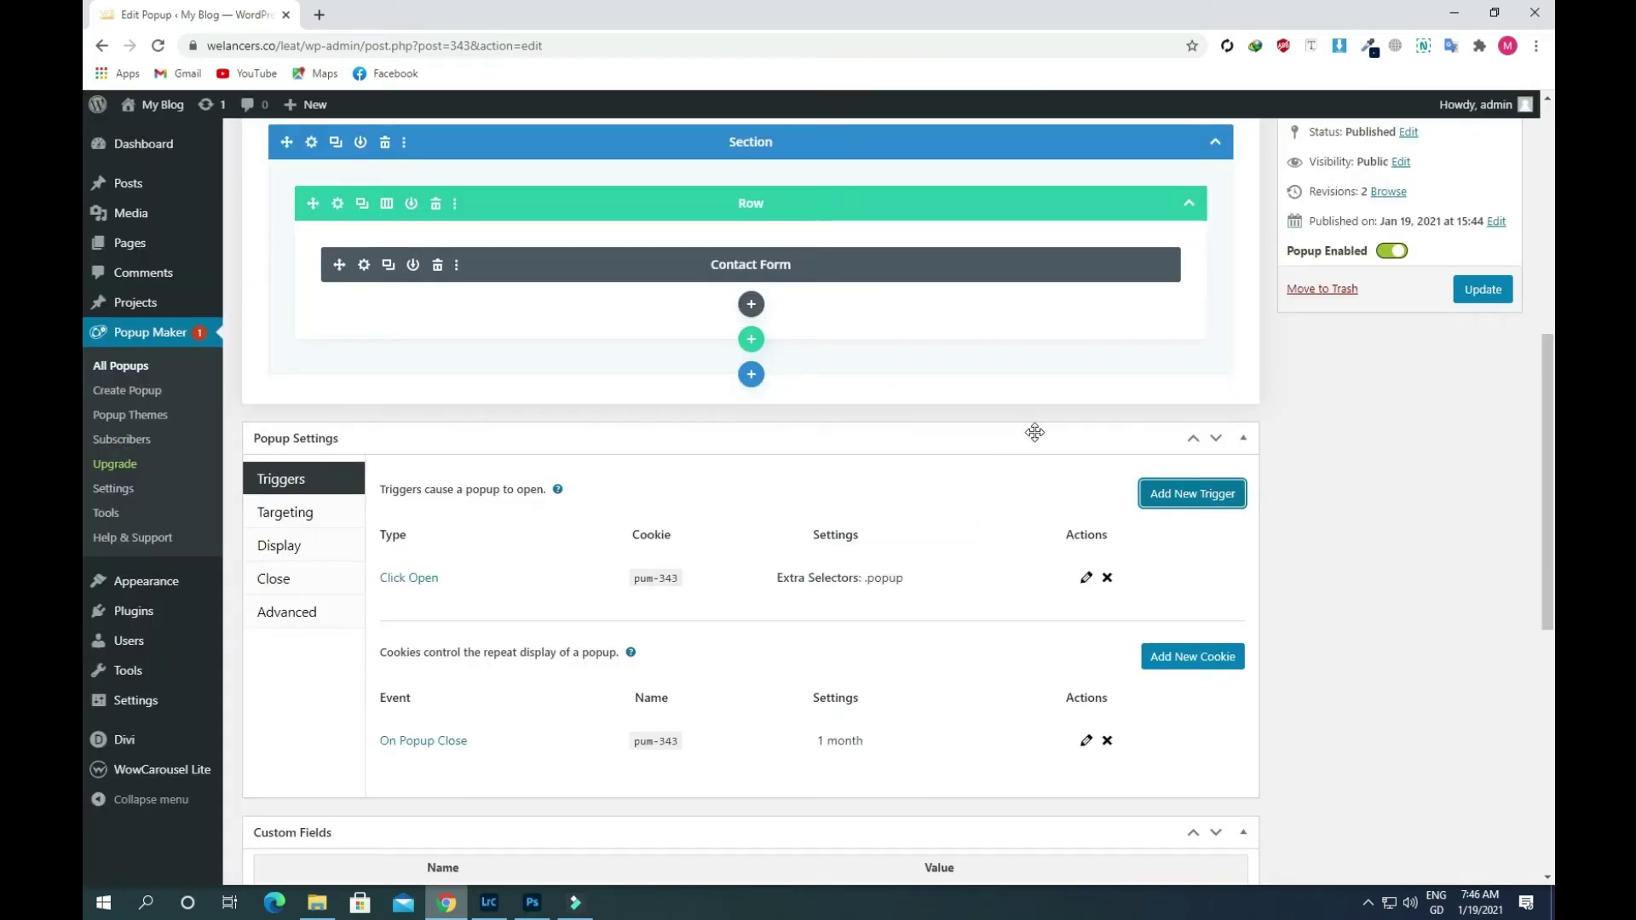
left_click(1483, 304)
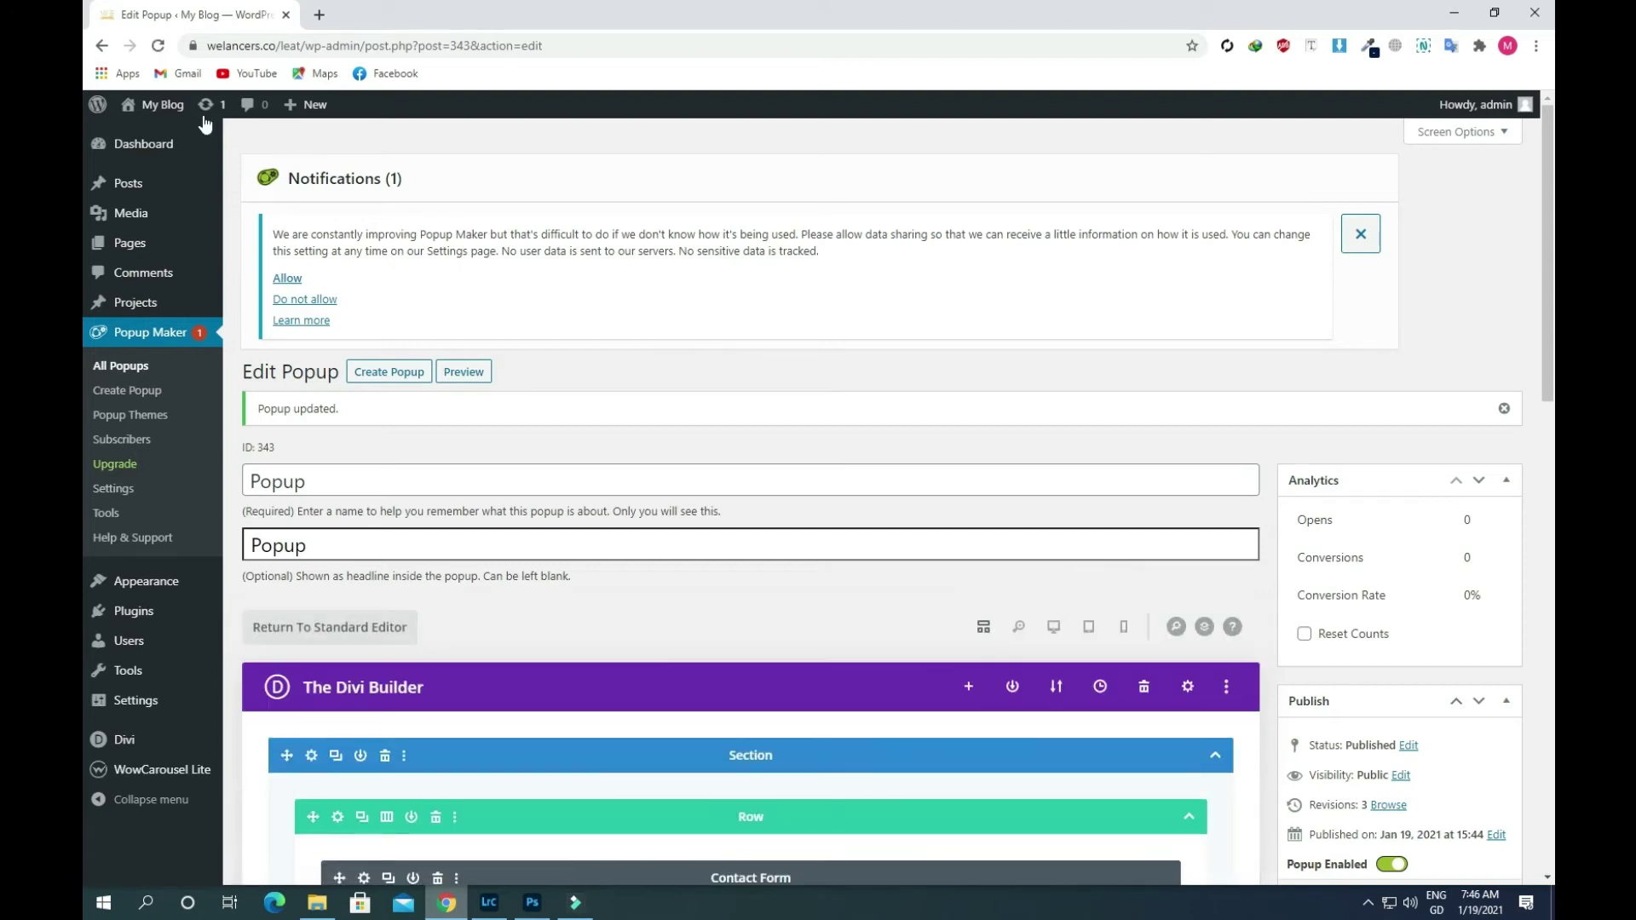
Step: Open the site's front-end home page in a new tab from the admin bar and scroll through it
right_click(157, 109)
left_click(204, 121)
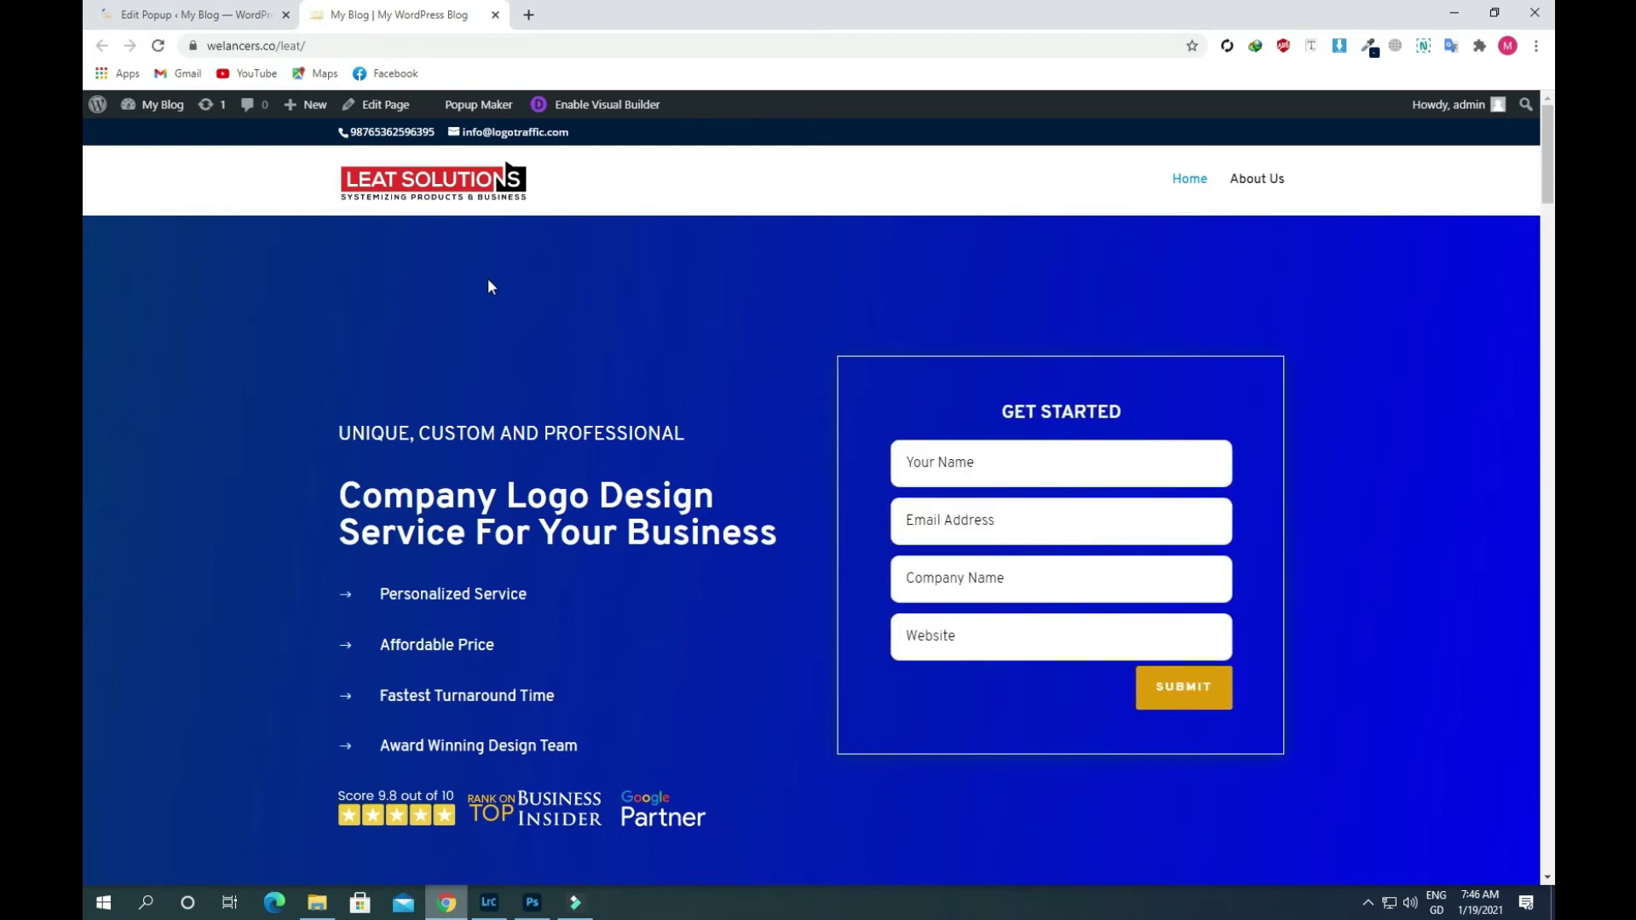
scroll(490, 285, "down", 10)
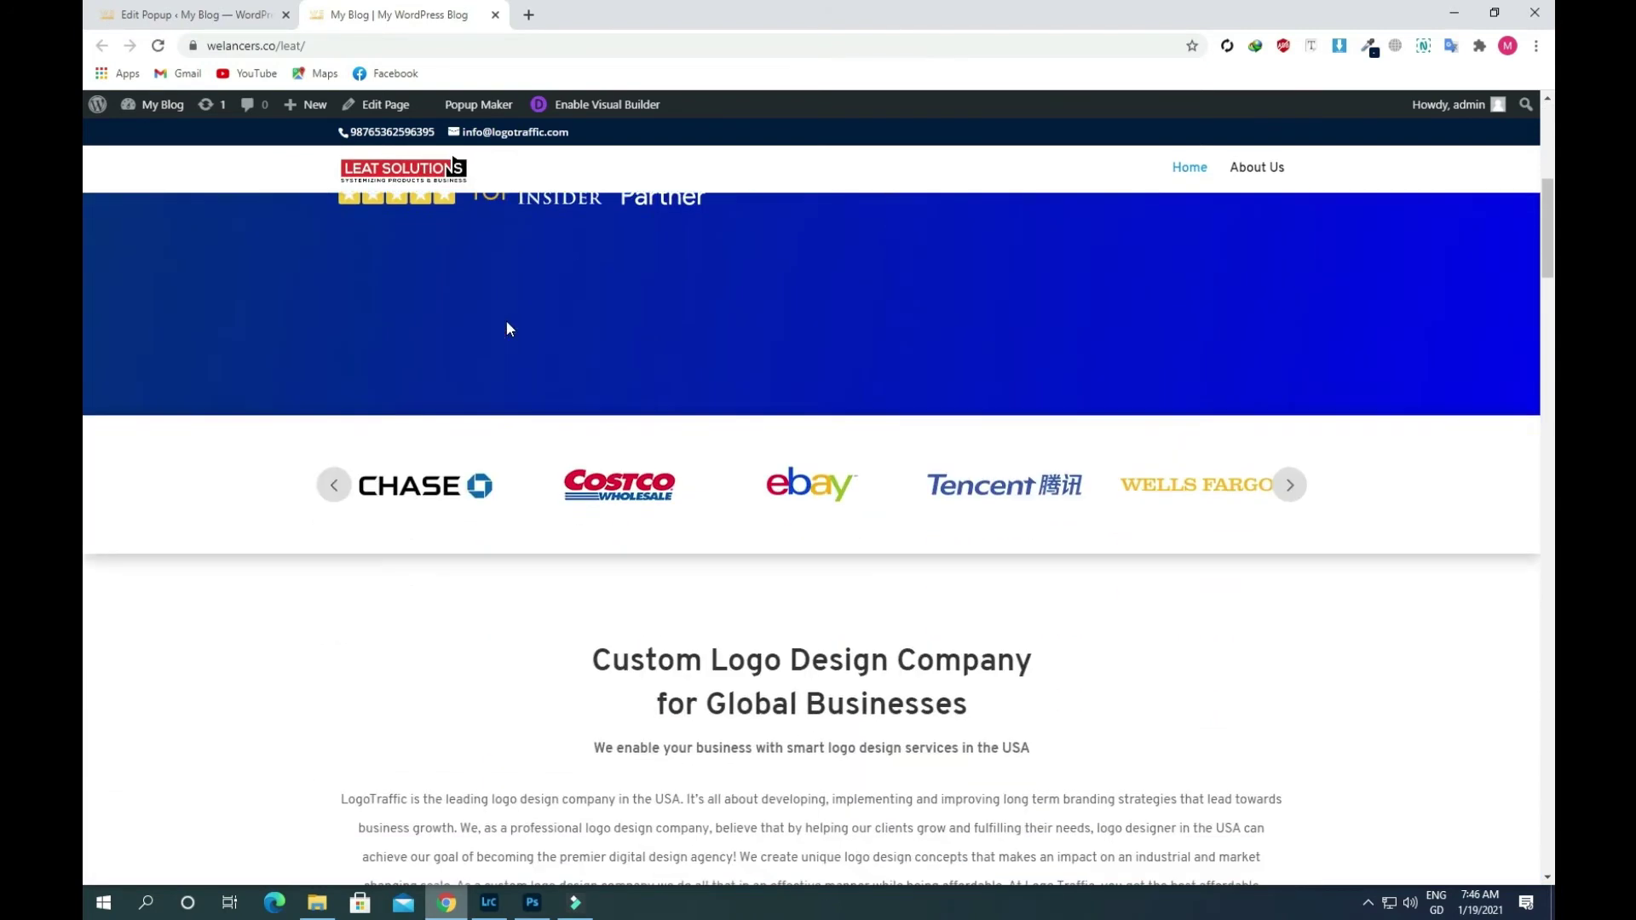
scroll(506, 321, "down", 15)
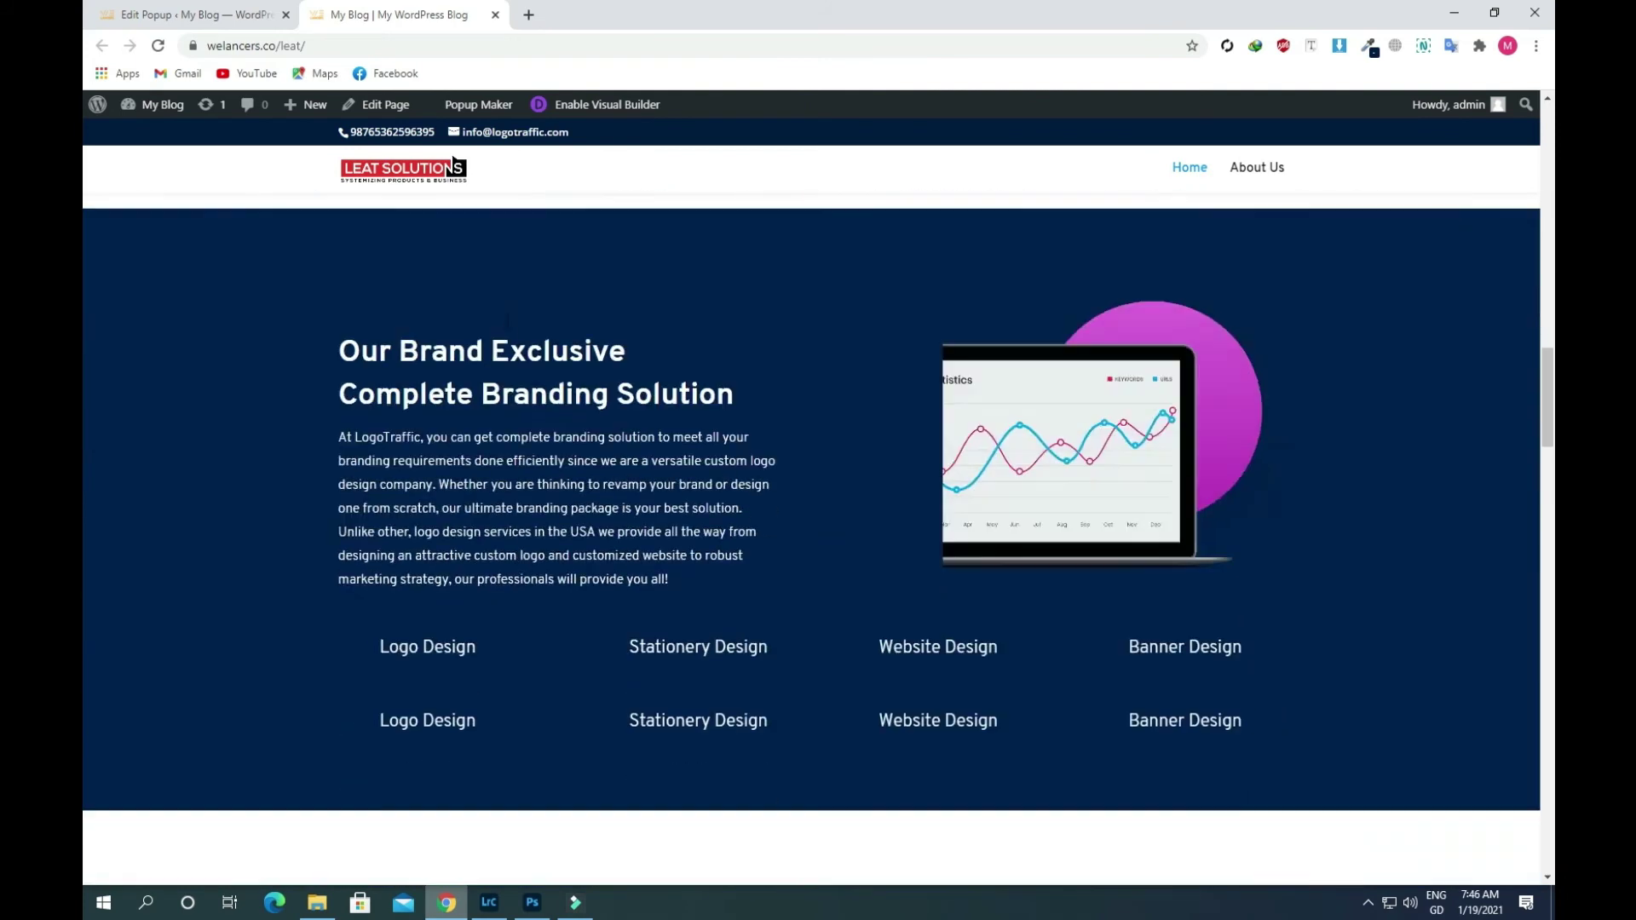
scroll(507, 327, "up", 20)
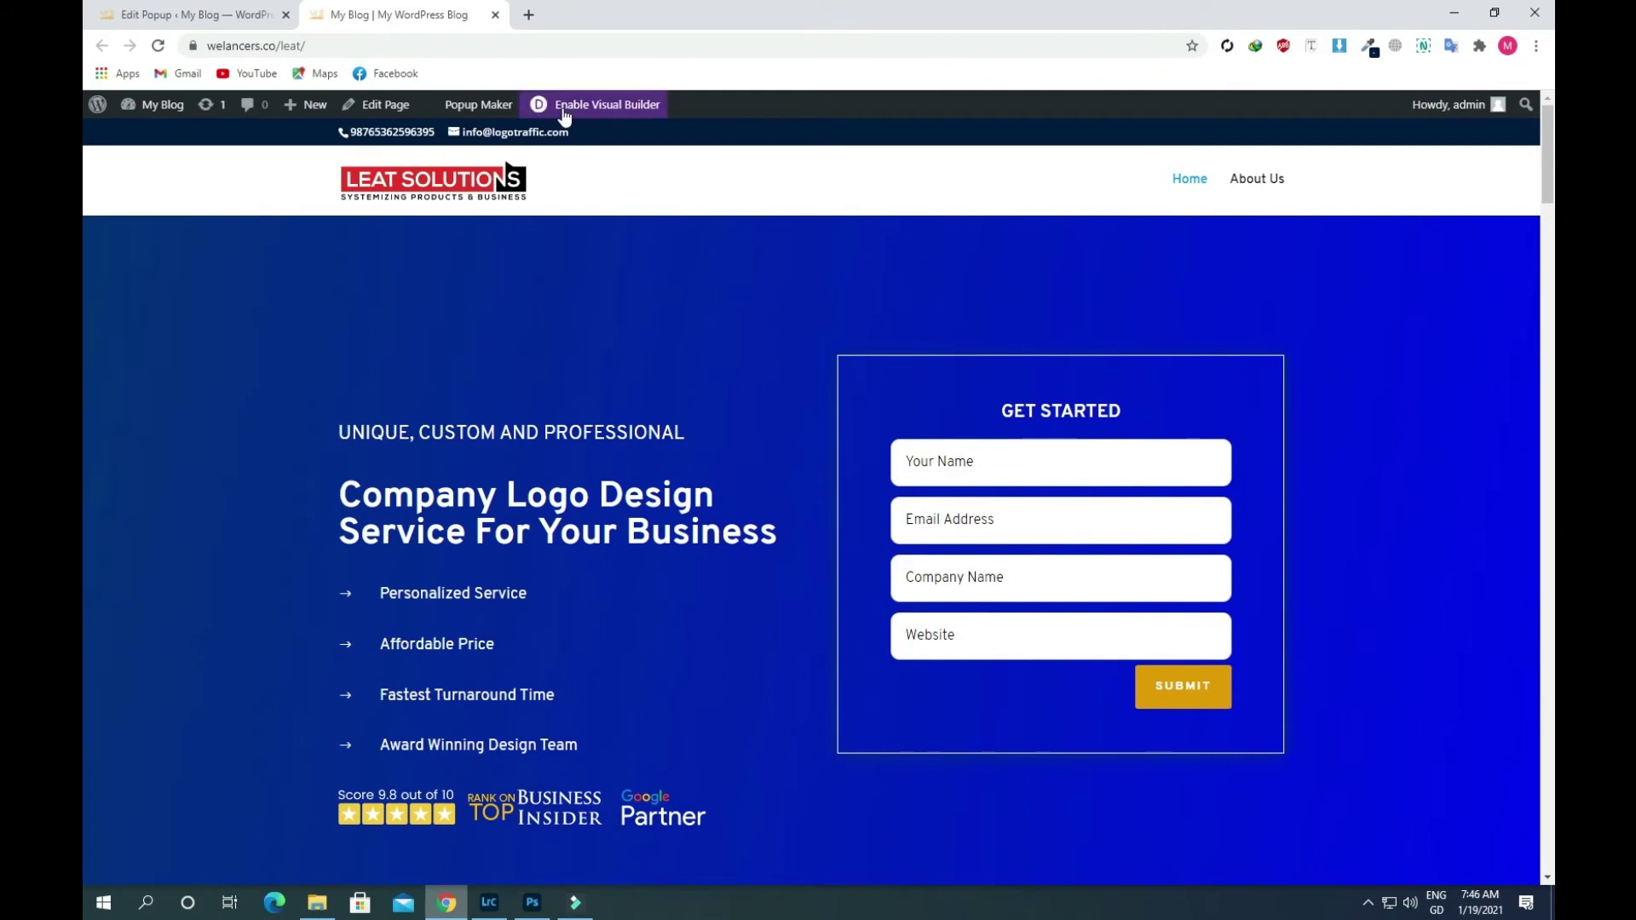
Step: Launch the Divi Visual Builder on the home page and scroll through the editable page
left_click(564, 113)
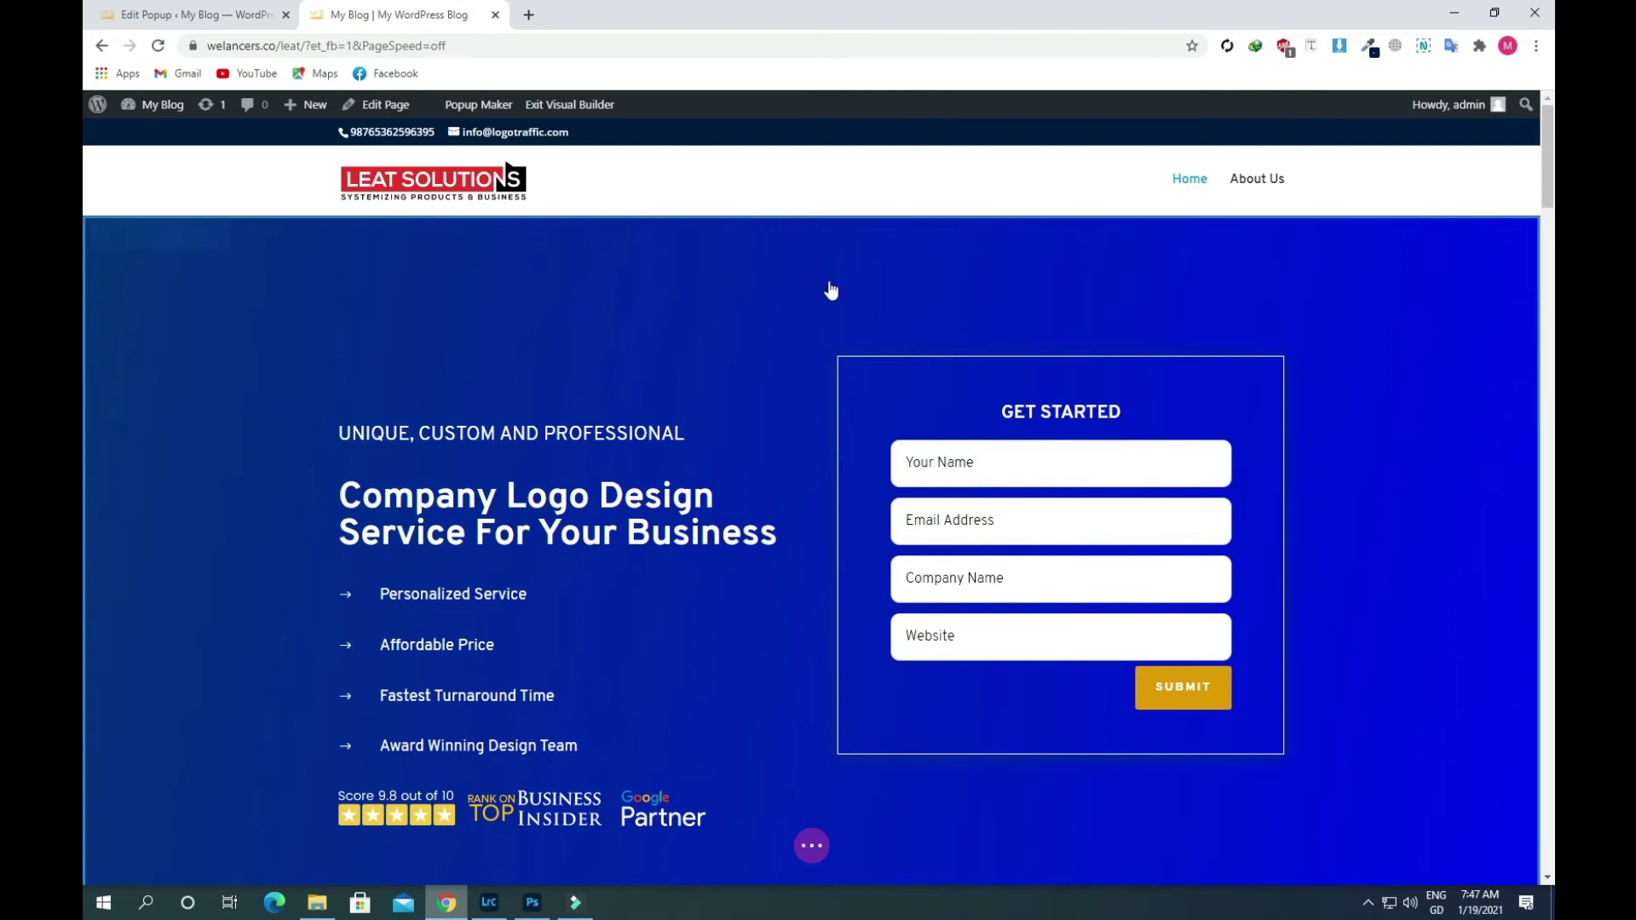
scroll(828, 281, "down", 3)
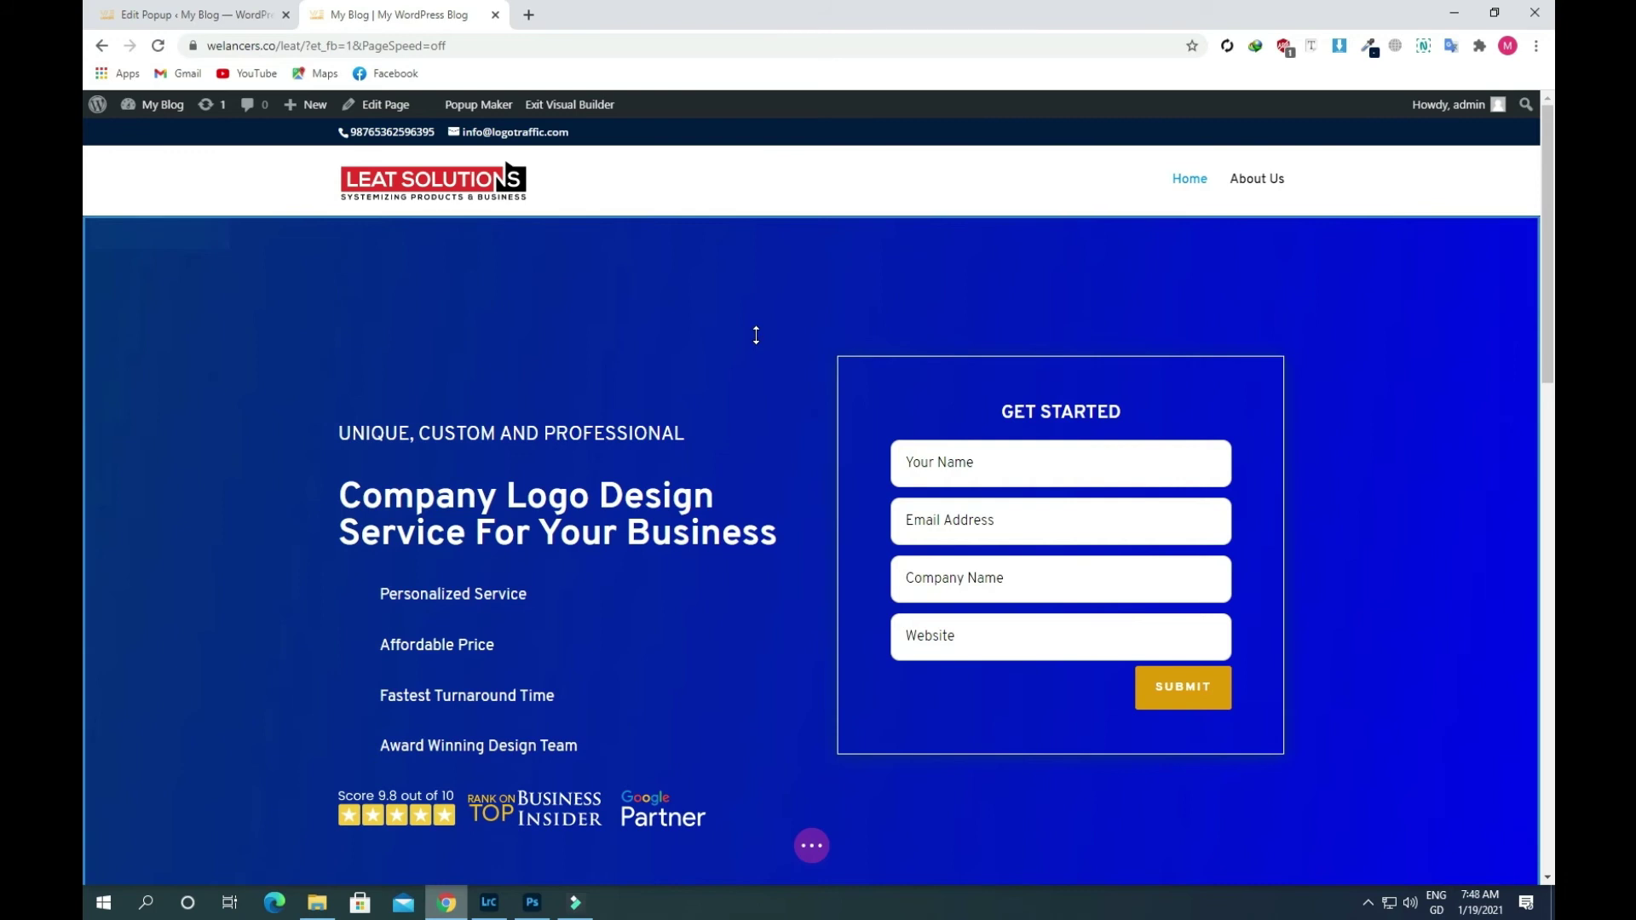
scroll(755, 335, "down", 6)
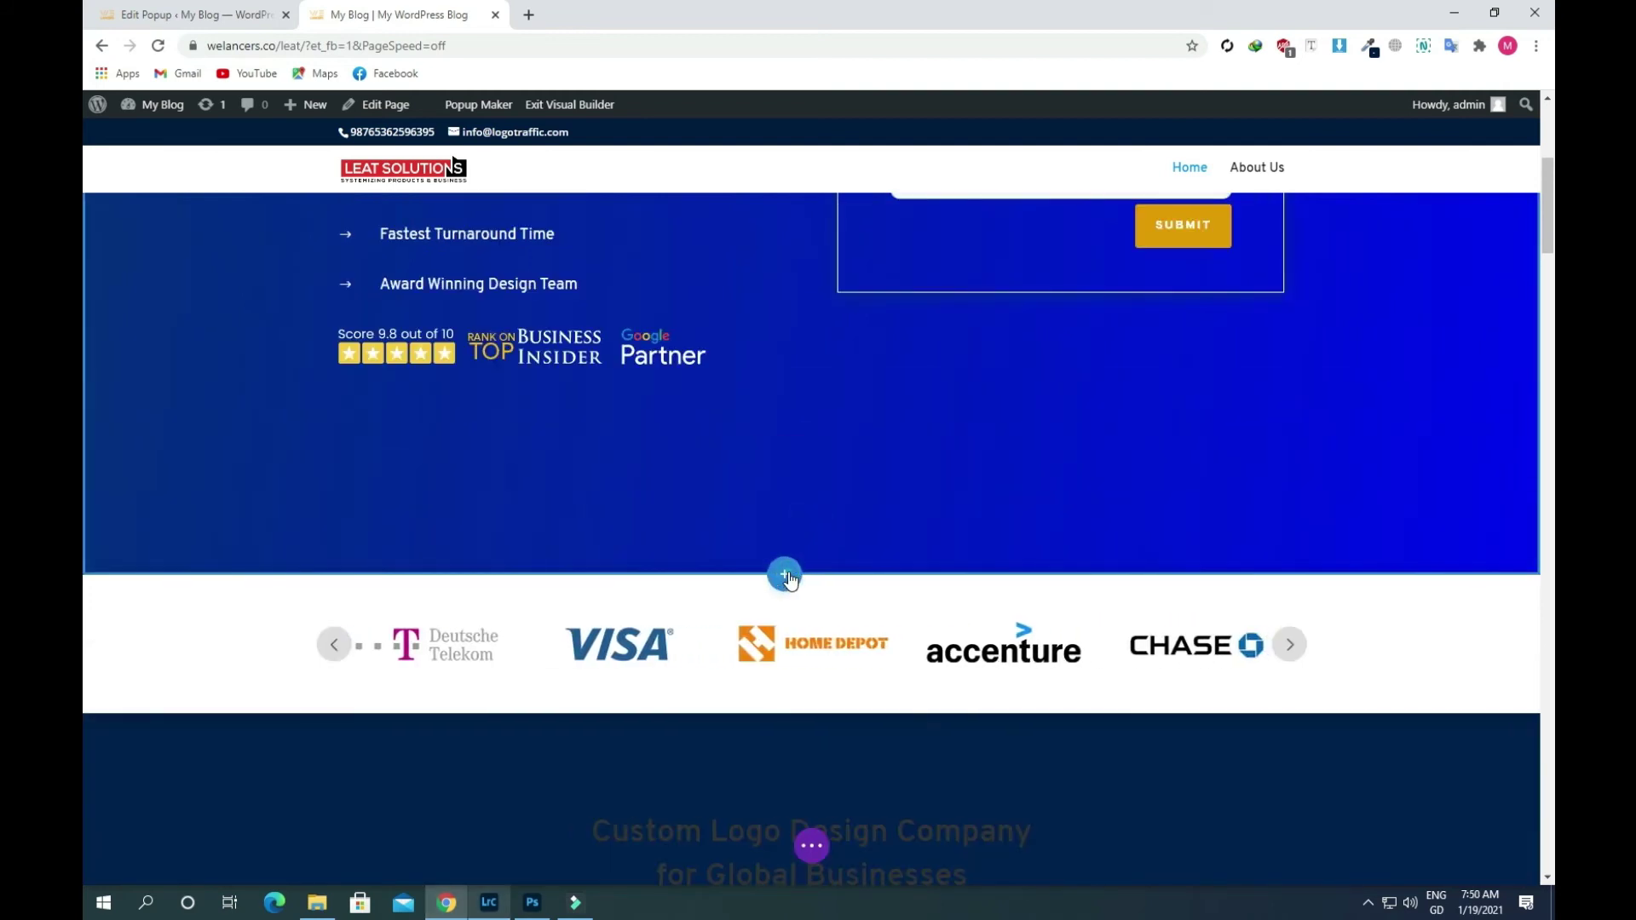
Step: Add a regular section below the hero with a one-column row and a Button module
left_click(784, 574)
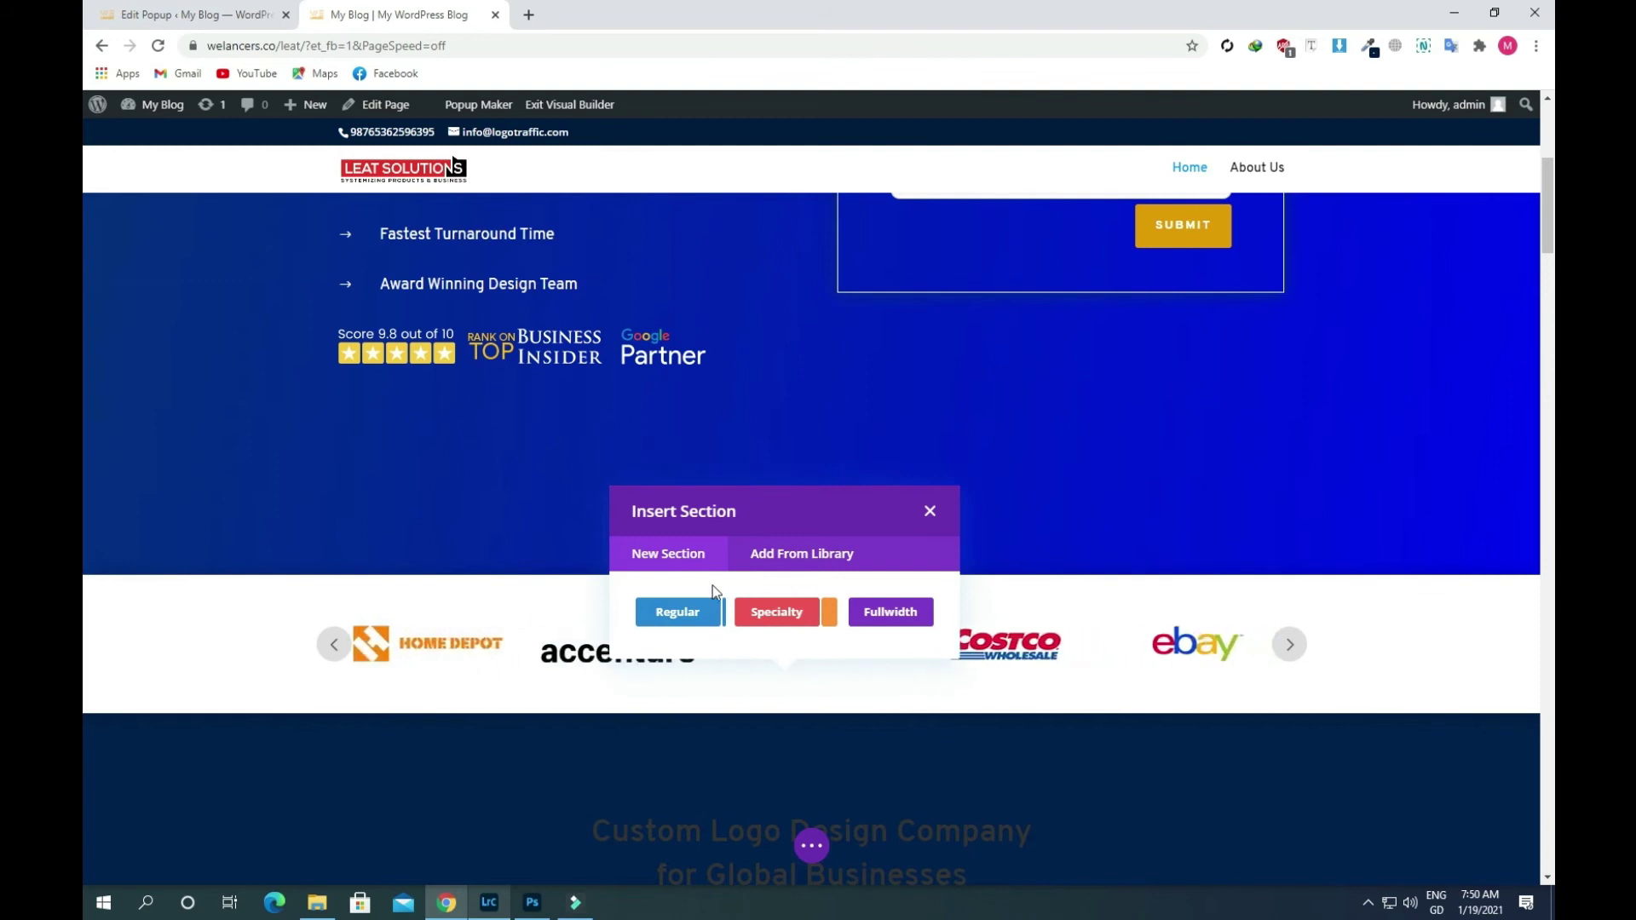
left_click(687, 615)
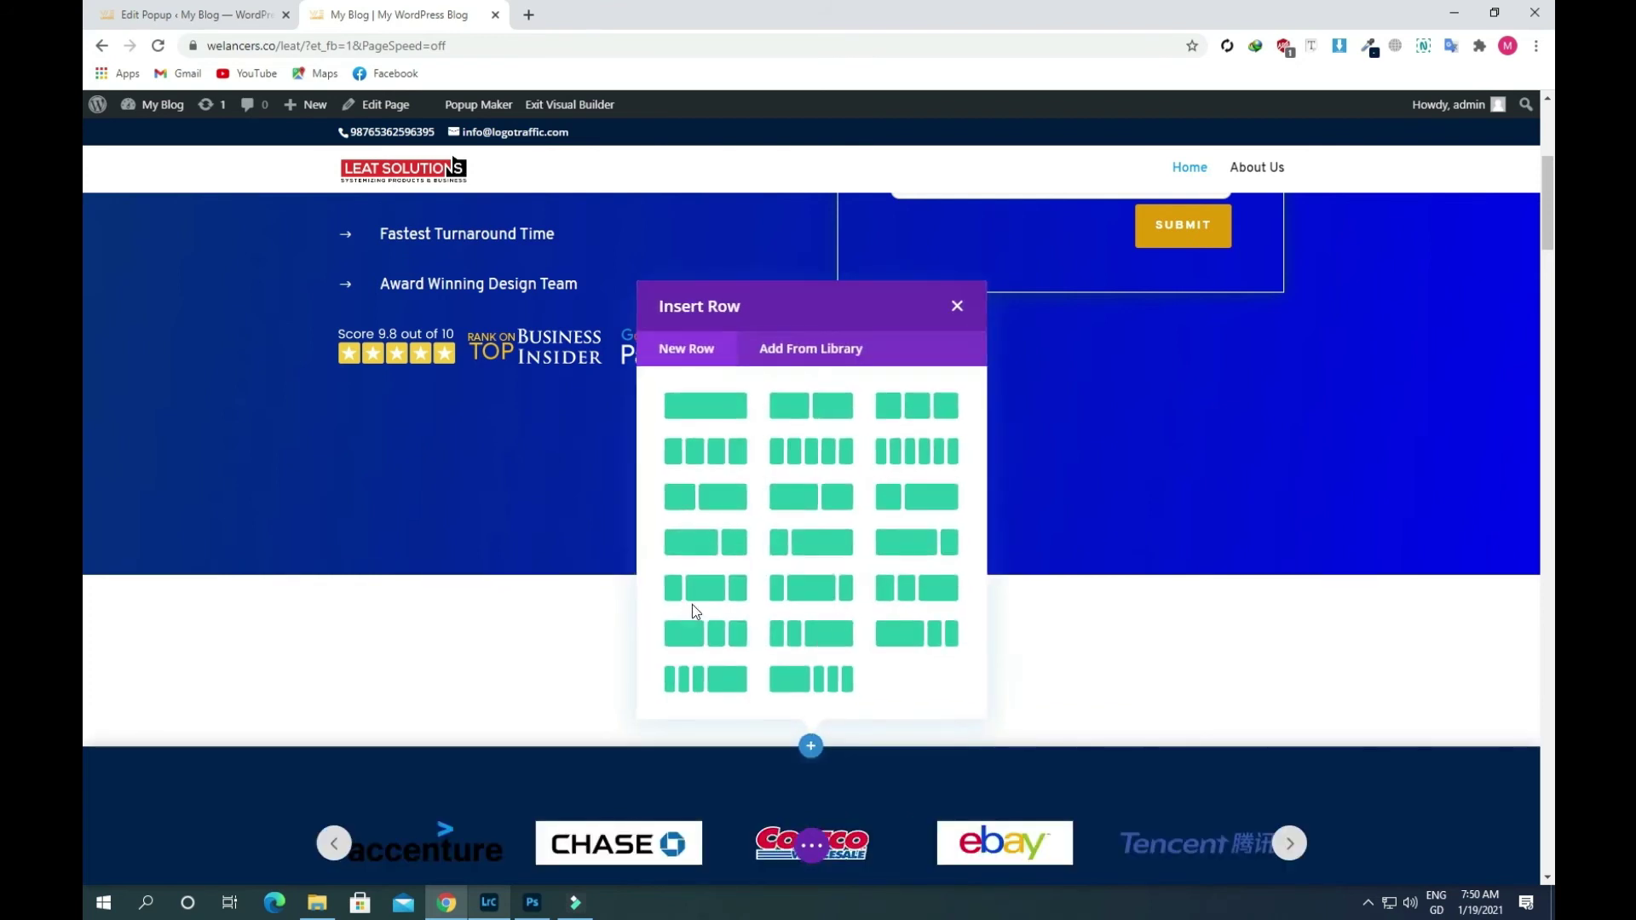
left_click(719, 416)
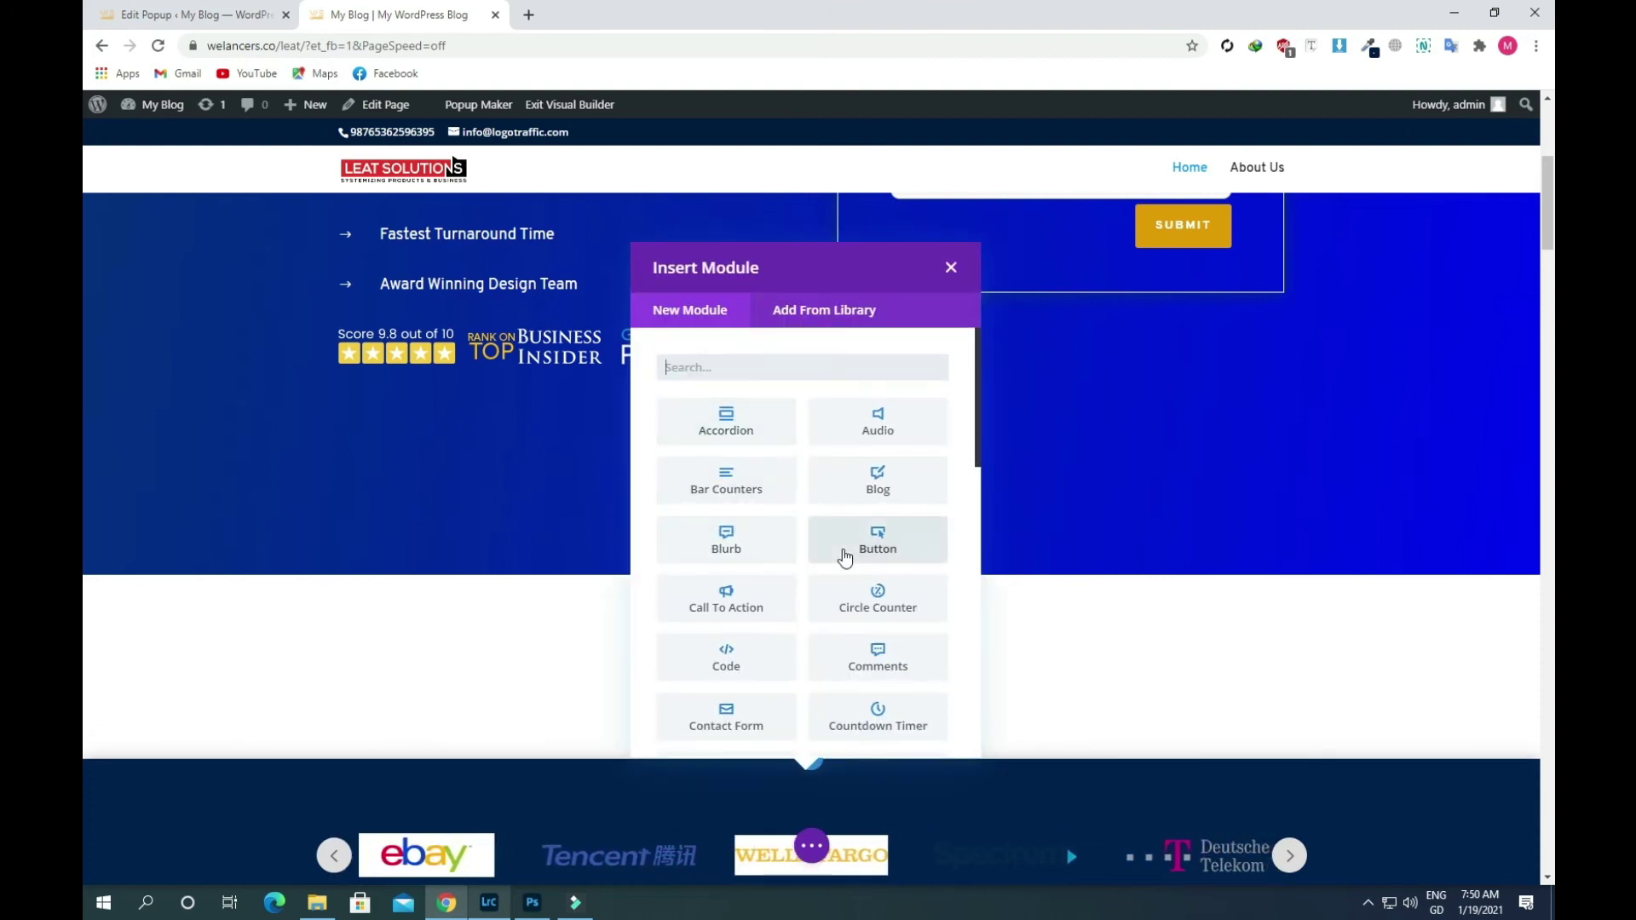
left_click(844, 554)
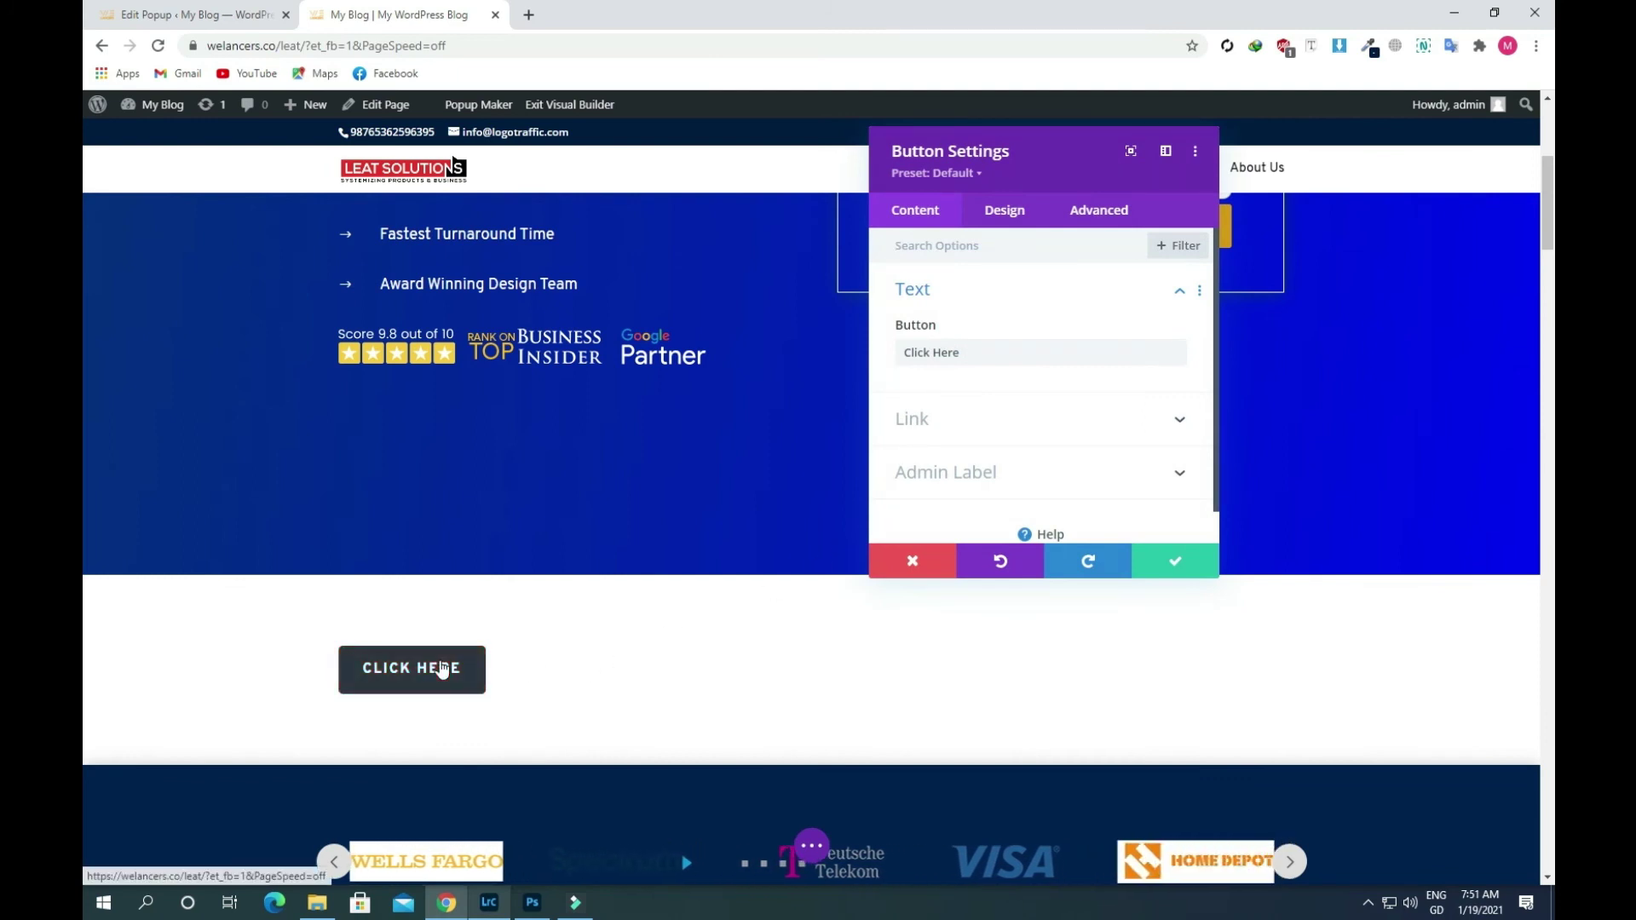
Step: Center-align the button, confirm its settings, and save the page
left_click(987, 298)
left_click(1004, 210)
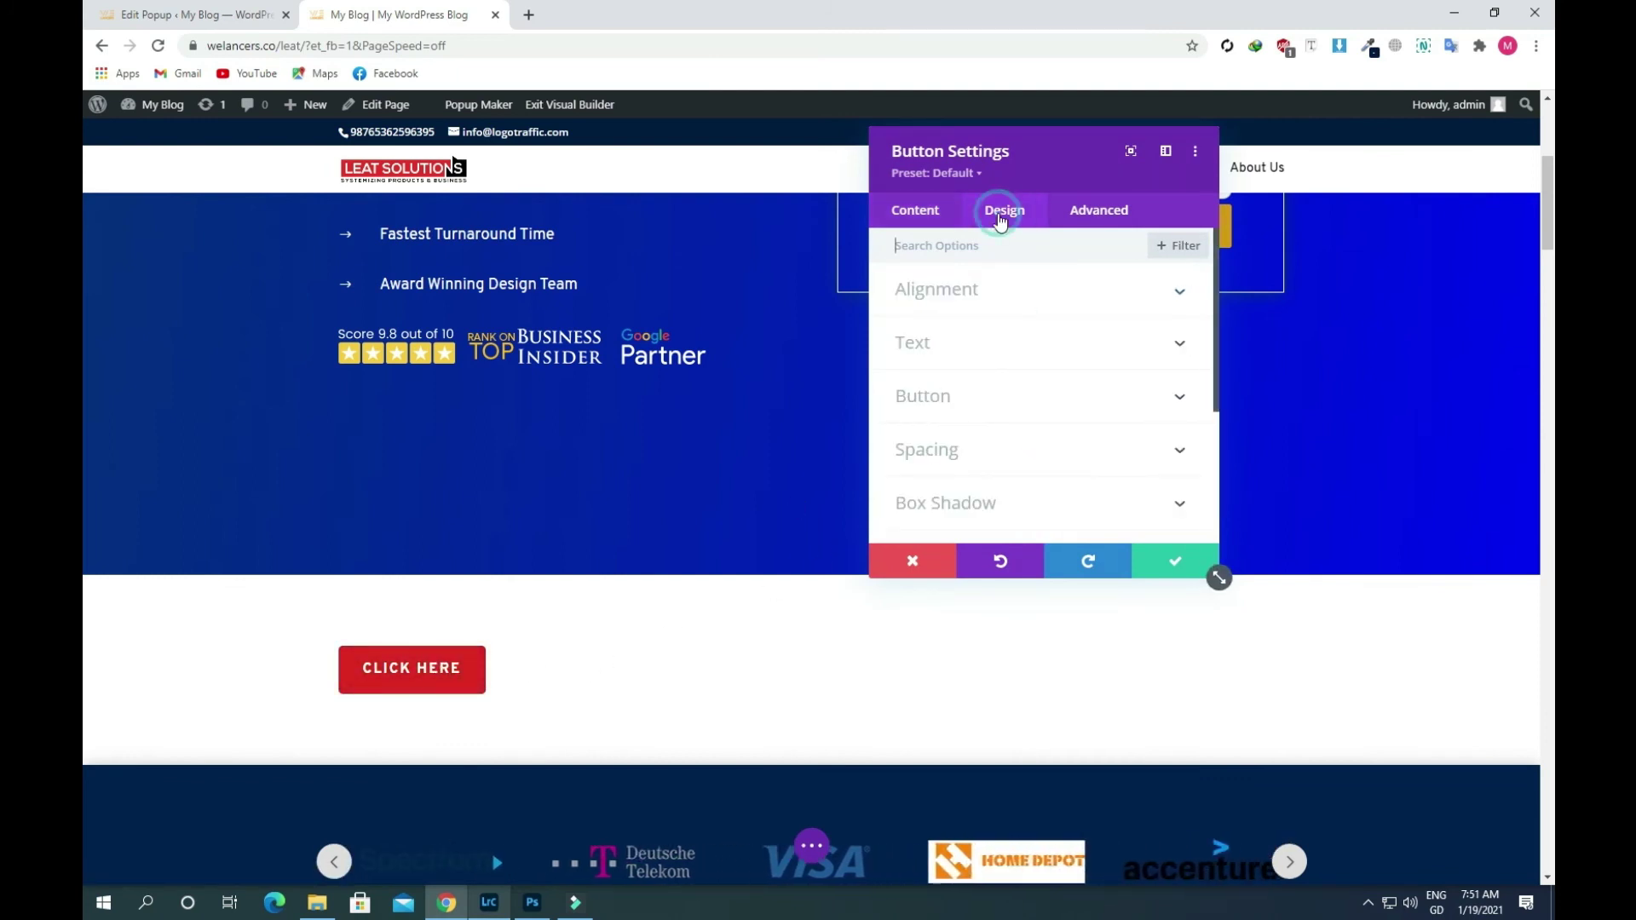
left_click(1005, 294)
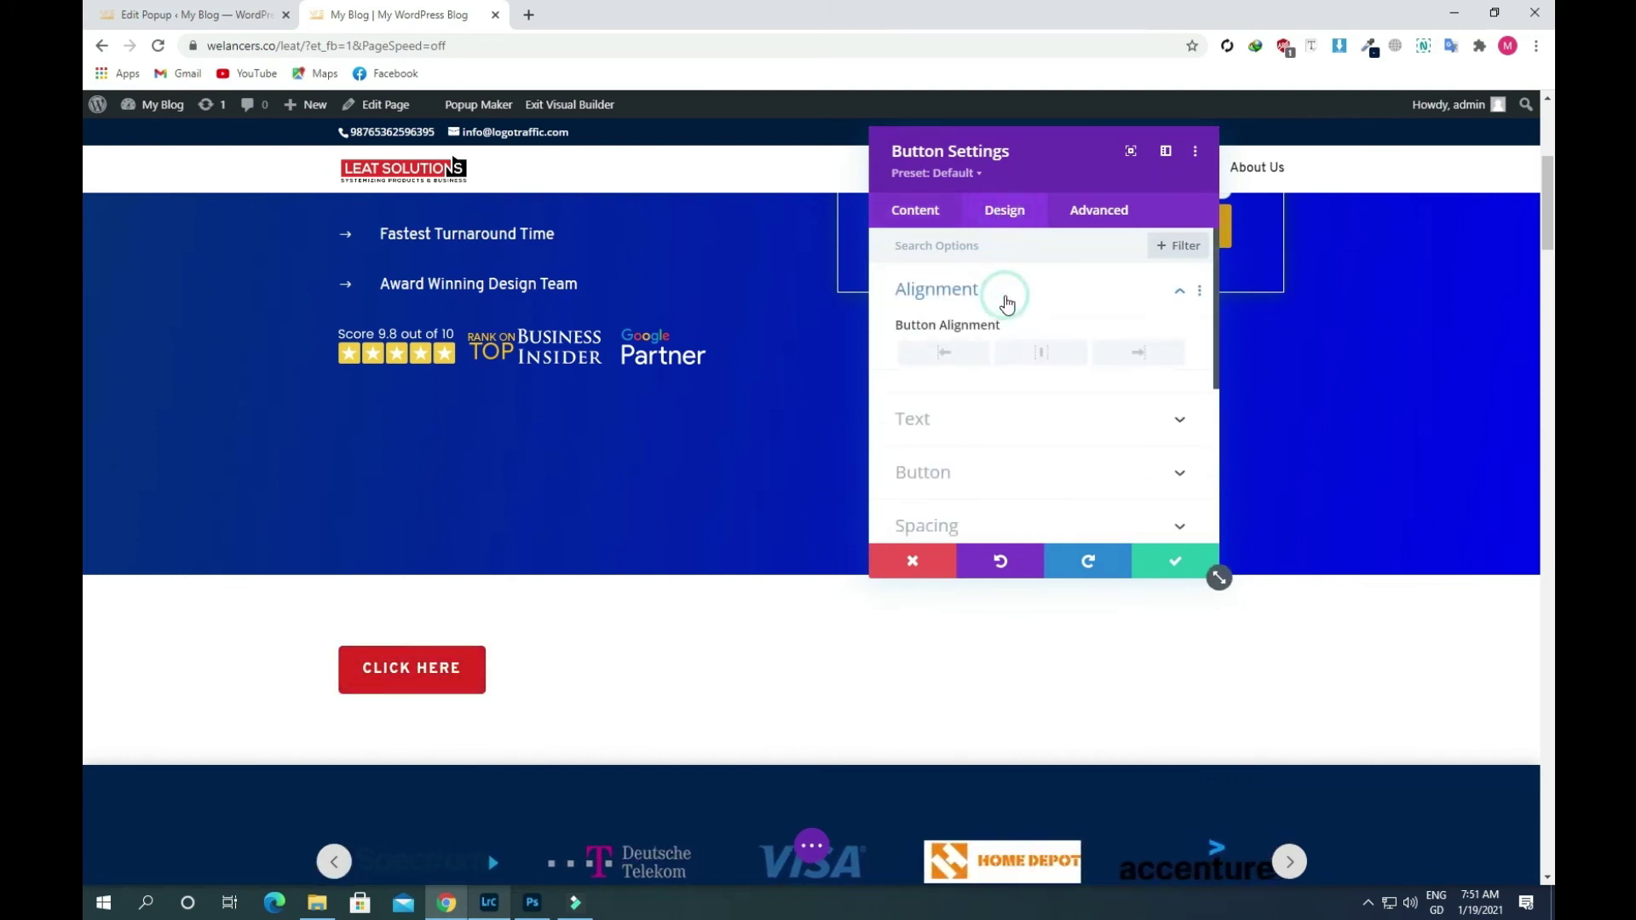
left_click(1055, 356)
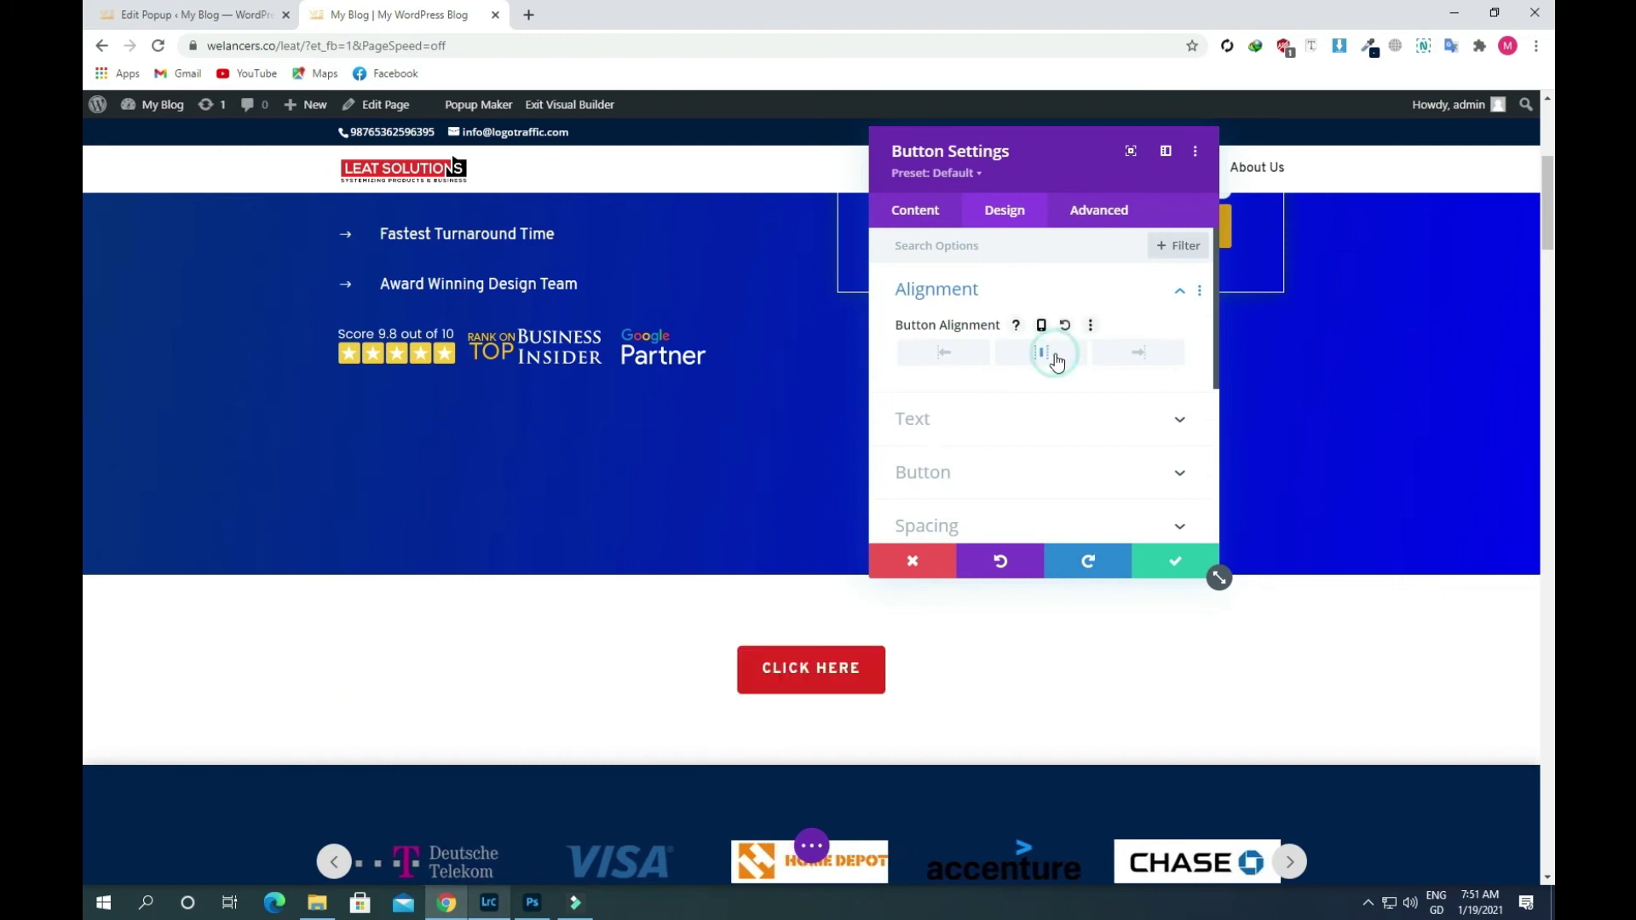
left_click(1173, 561)
left_click(816, 852)
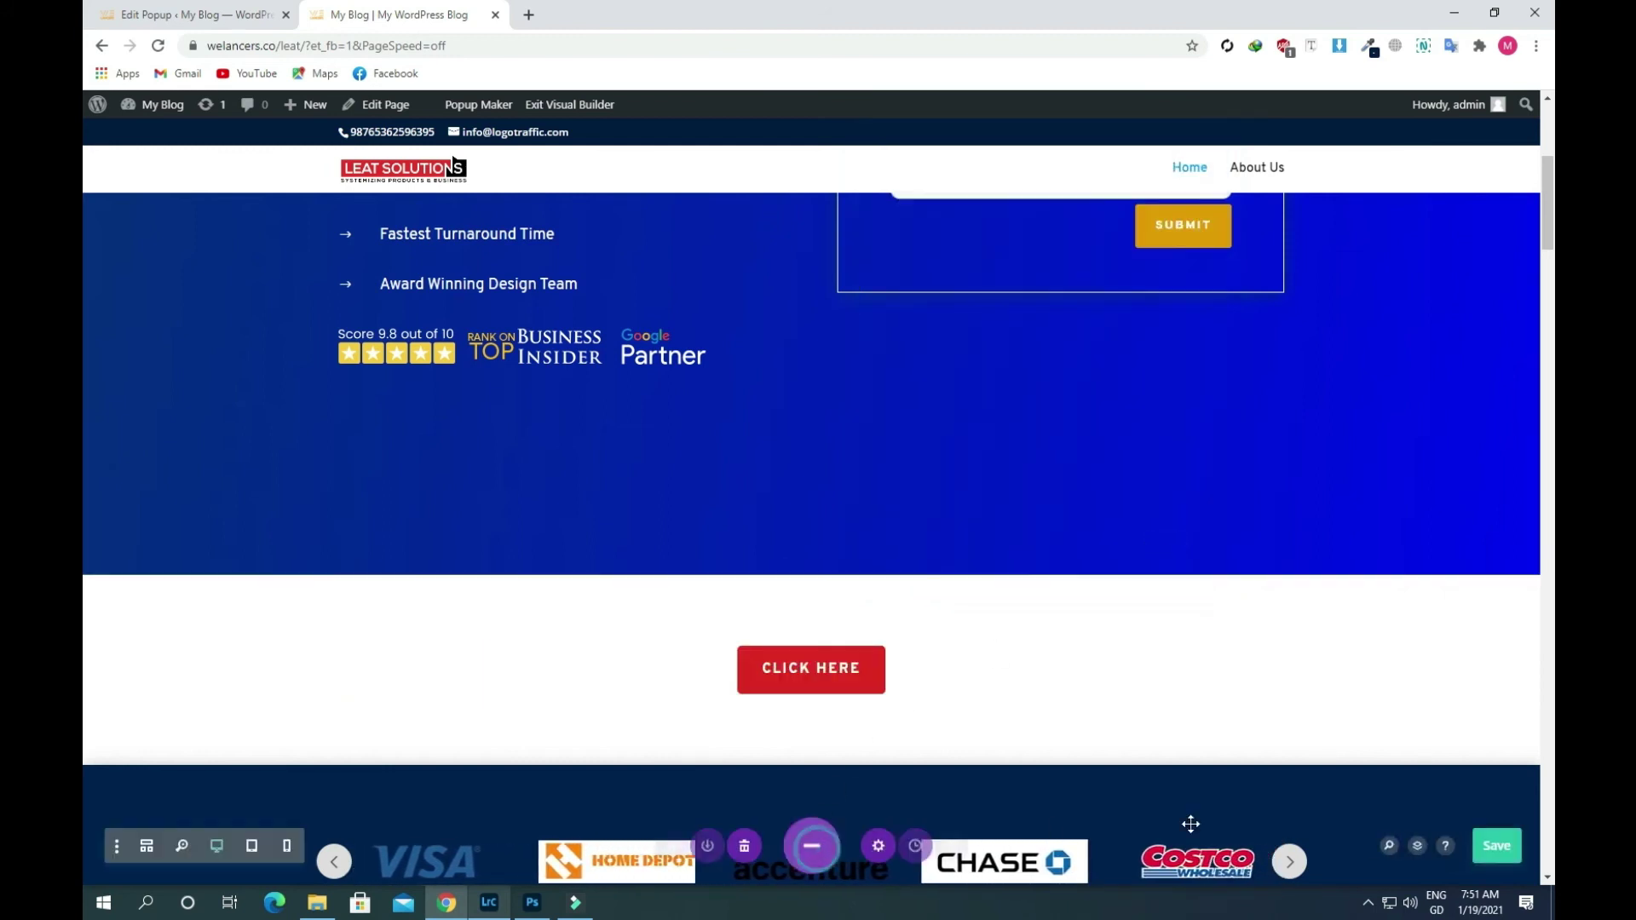
left_click(1489, 855)
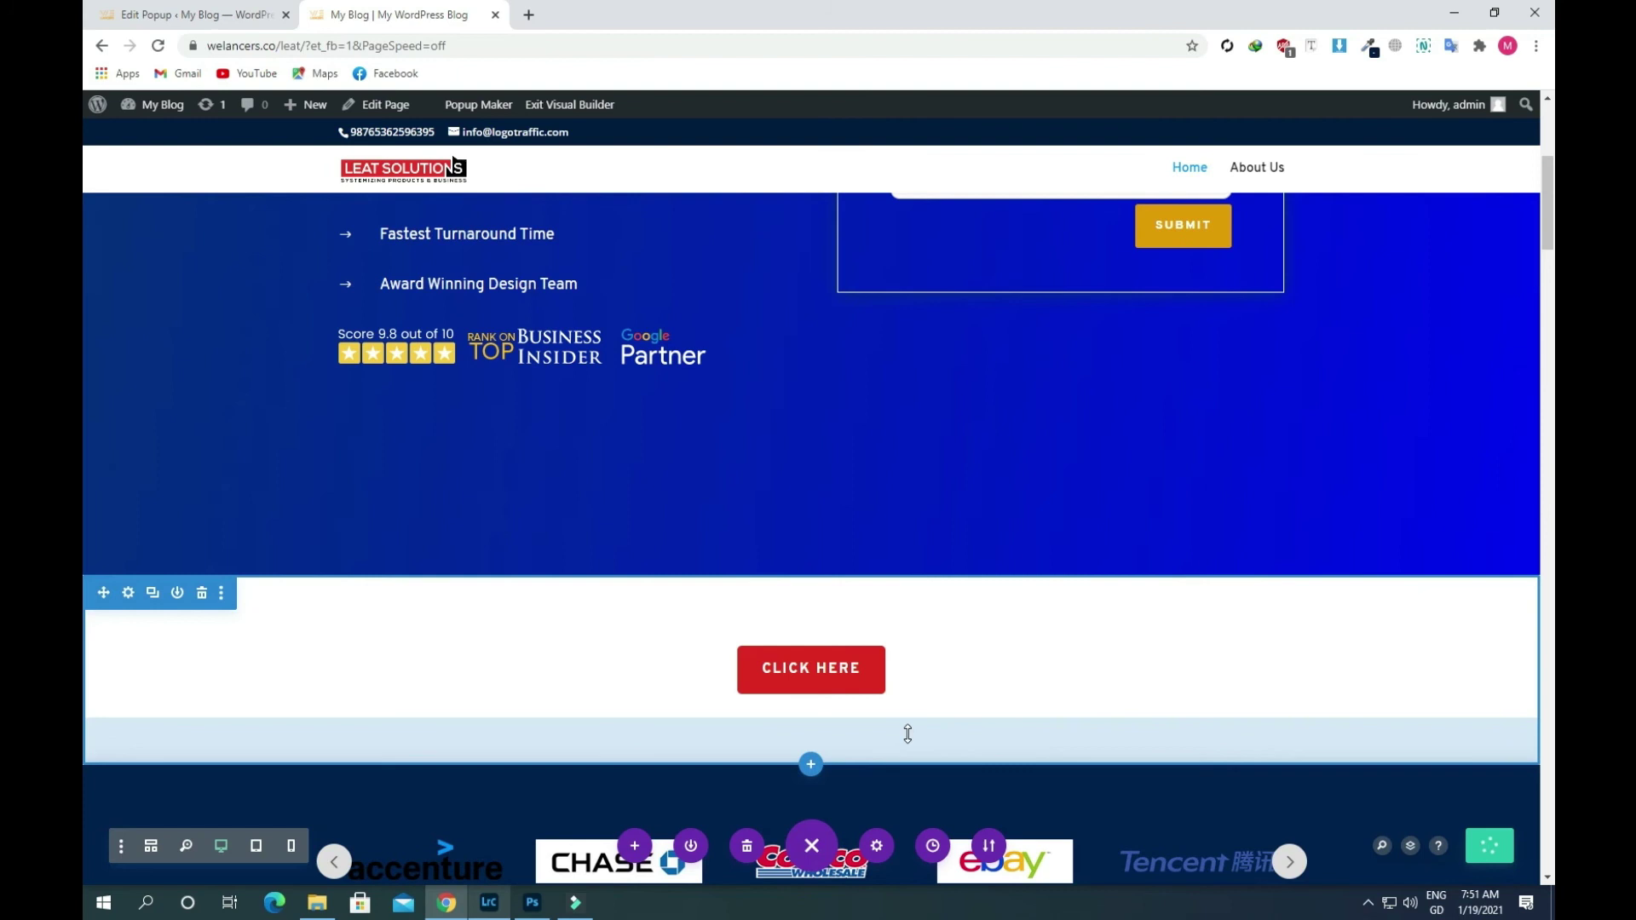
Step: Enter 'popup' as the button's CSS Class under Advanced > CSS ID & Classes
mouse_move(801, 673)
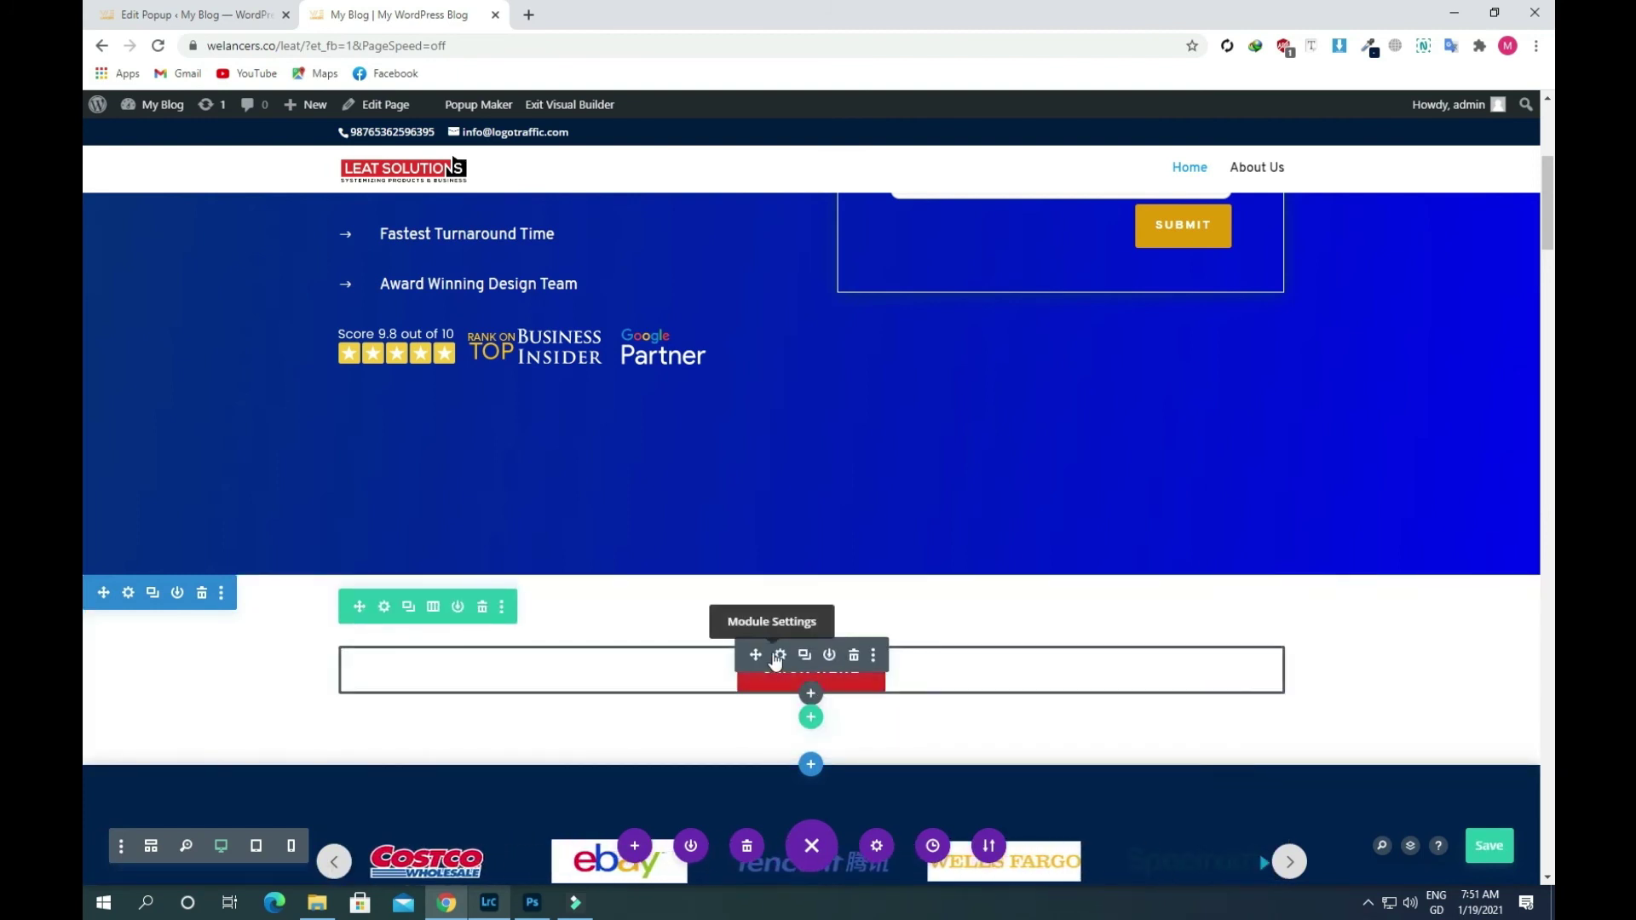
left_click(777, 656)
left_click(1114, 213)
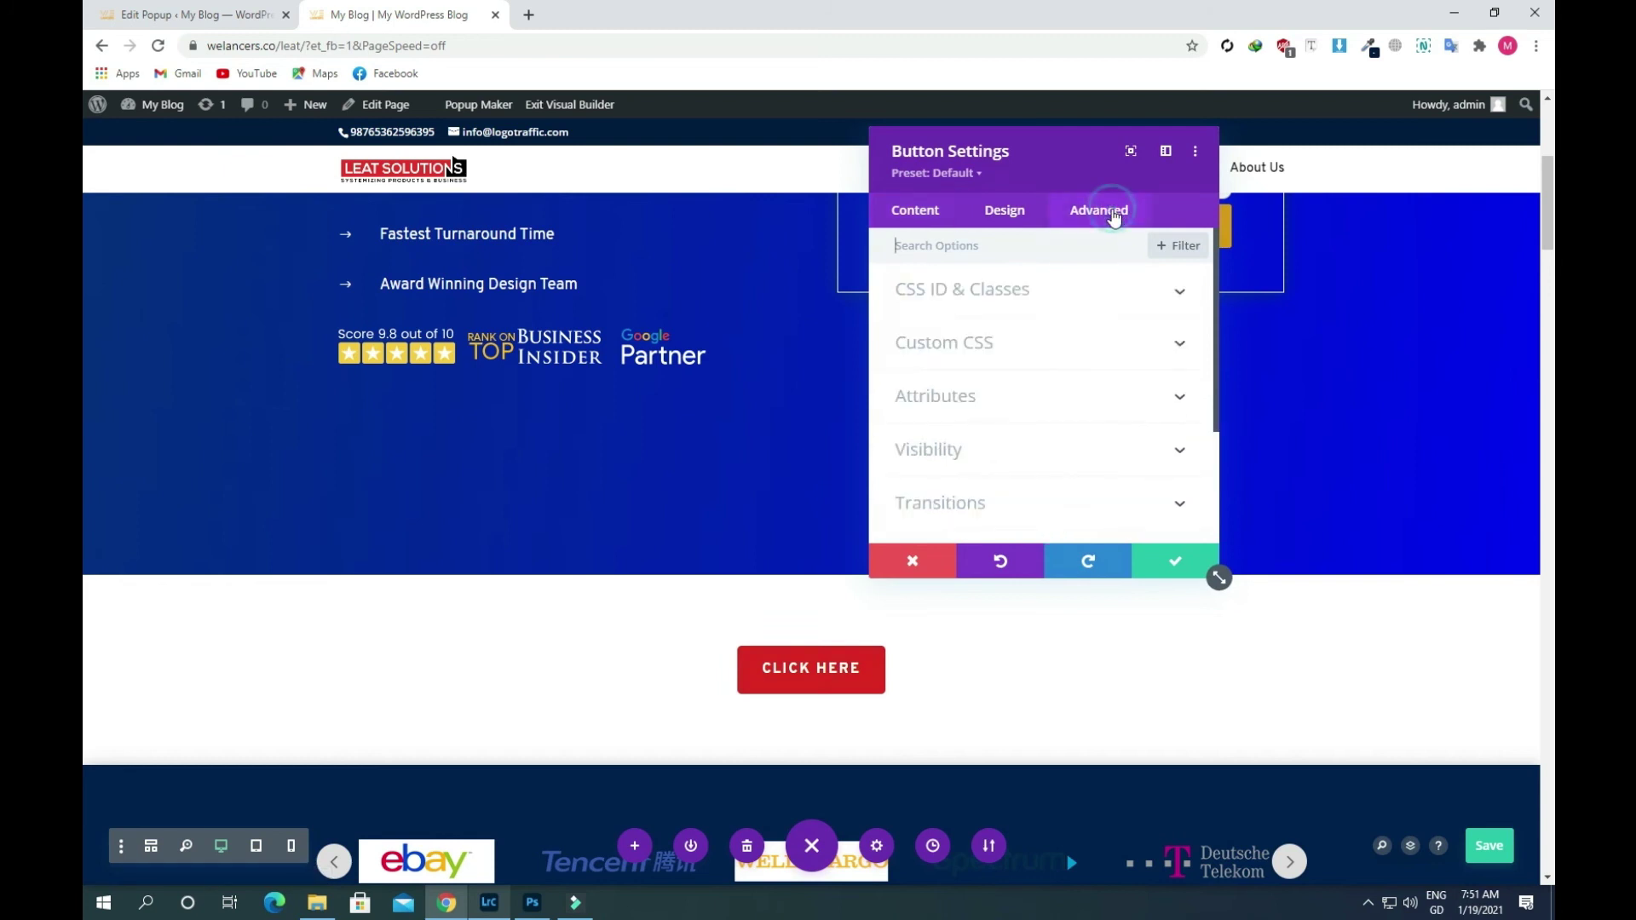
left_click(1016, 300)
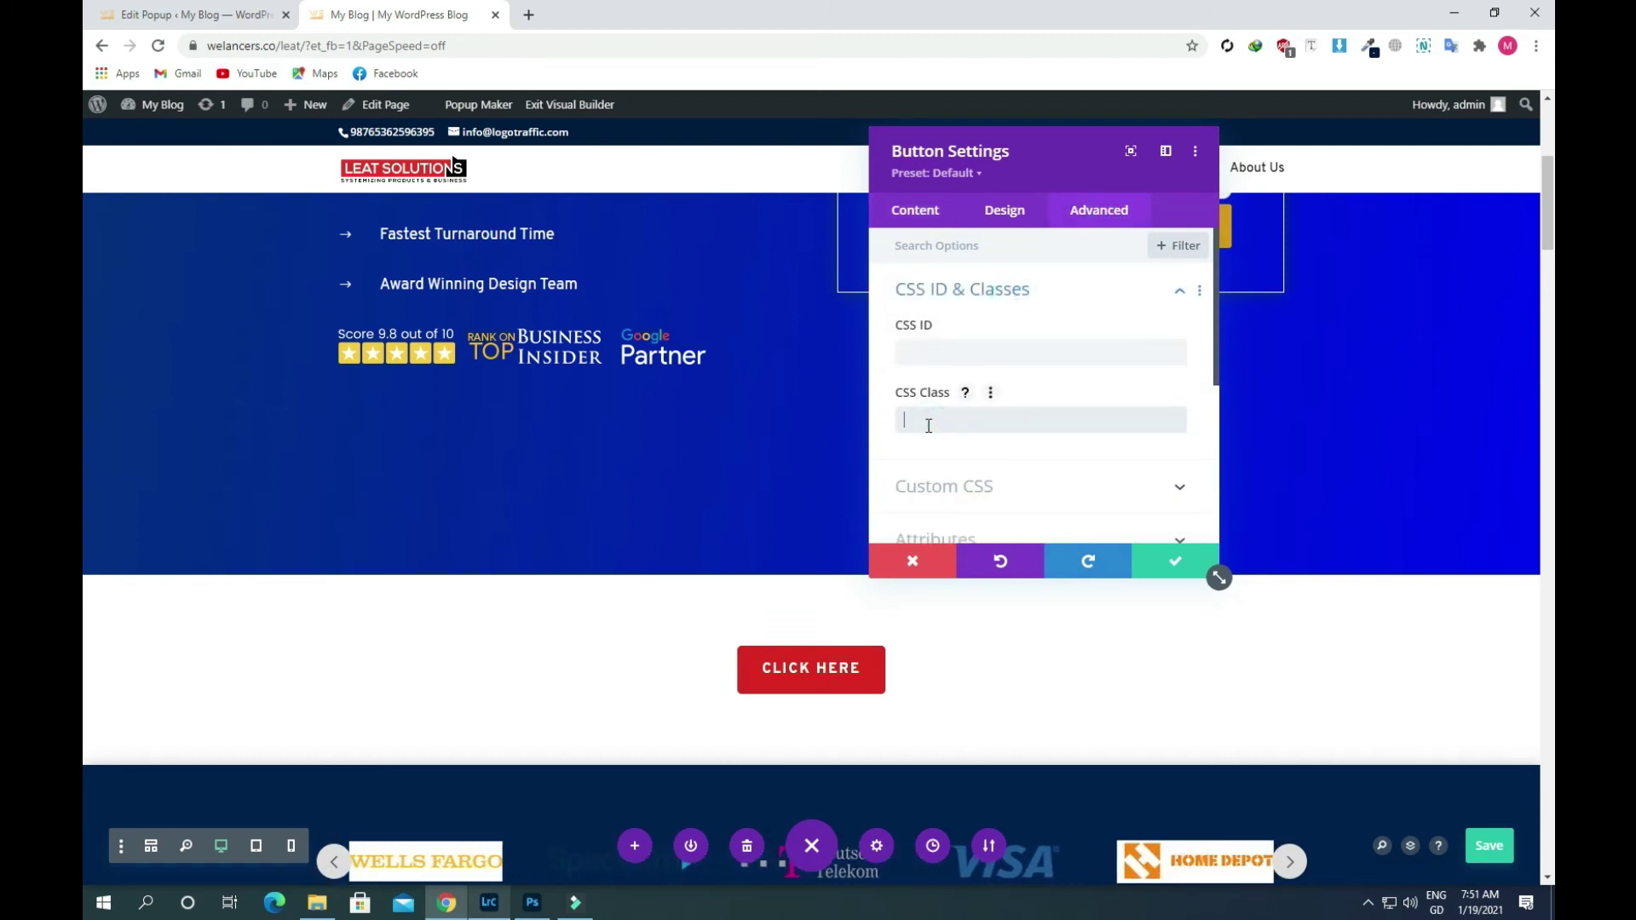
type("po")
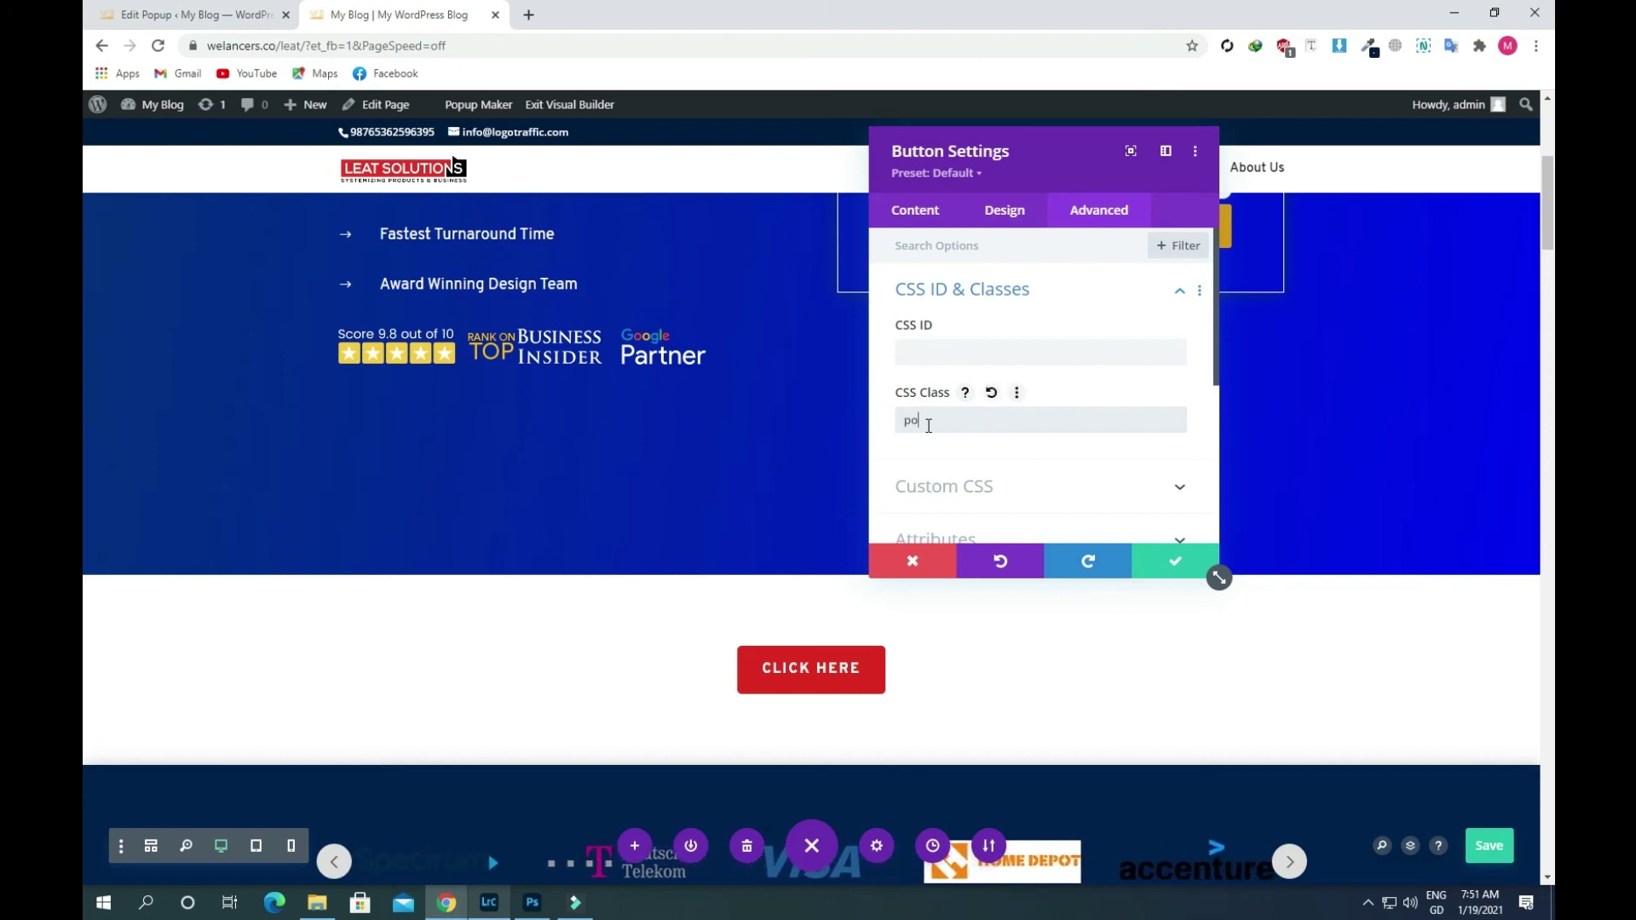
type("pu")
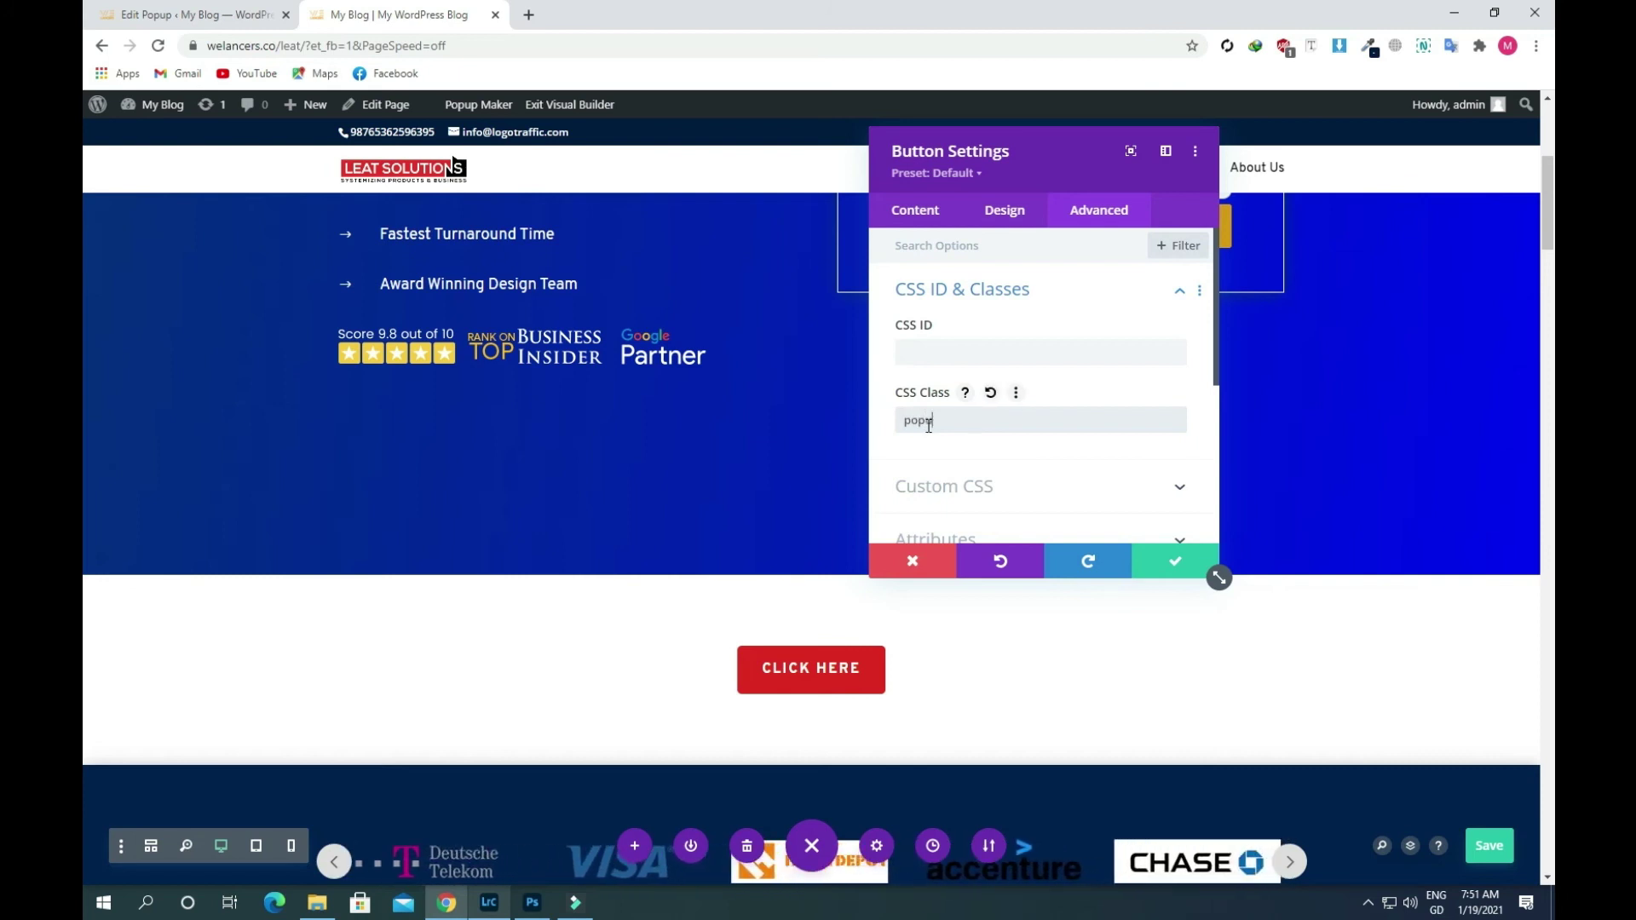
type("p")
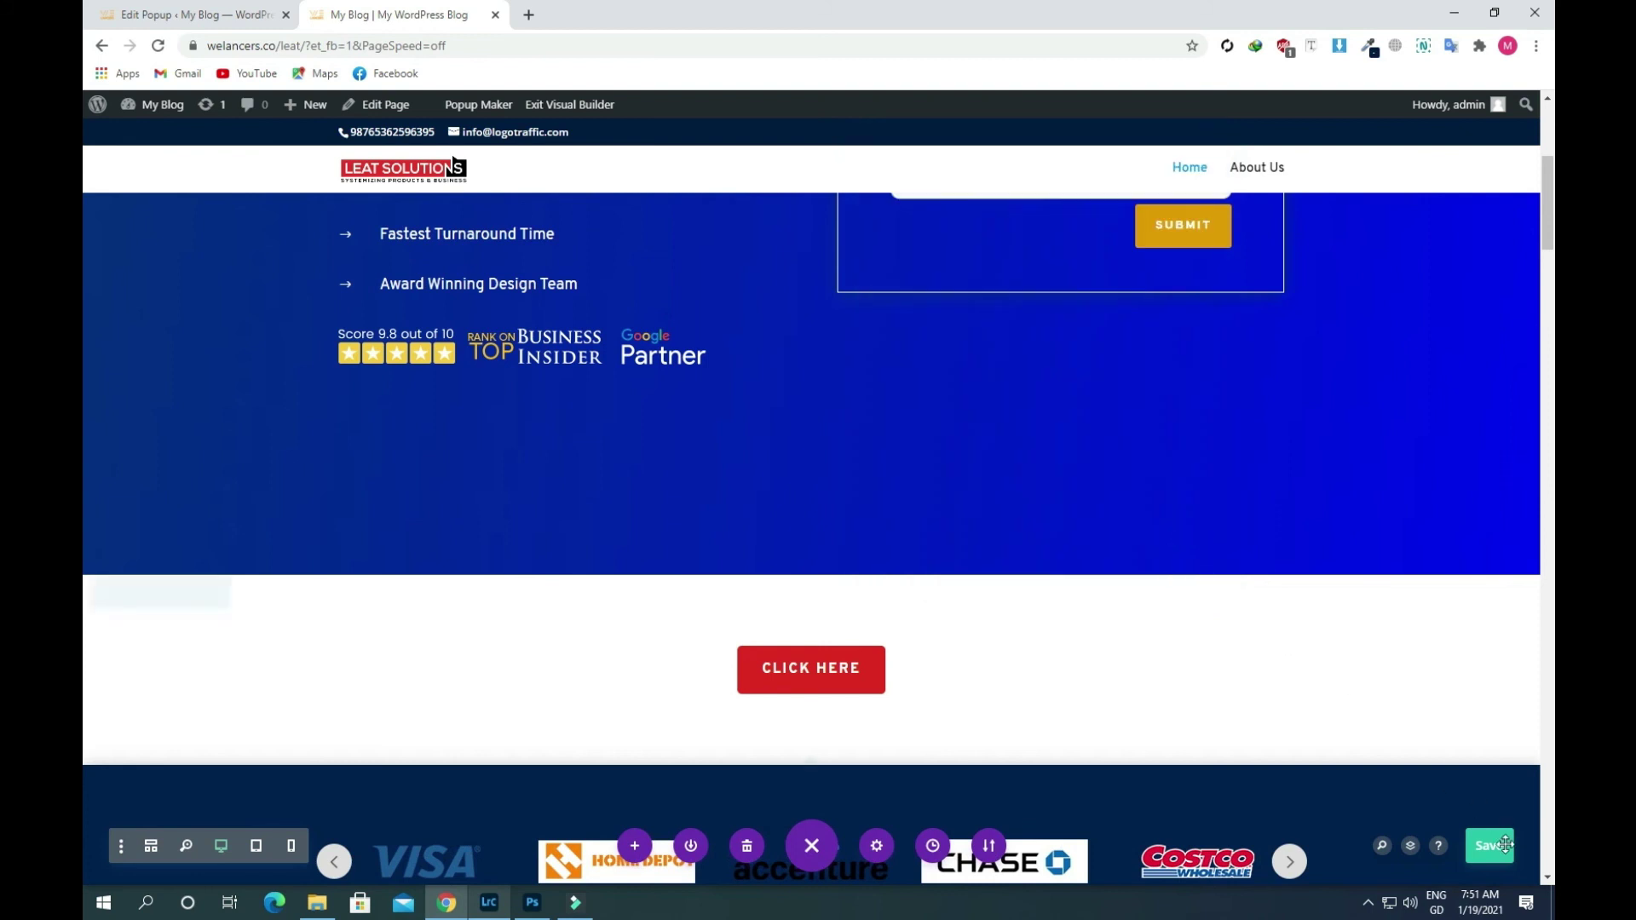
Step: Save the page with its new button class, exit the Visual Builder, and scroll to the Click Here button
left_click(1504, 844)
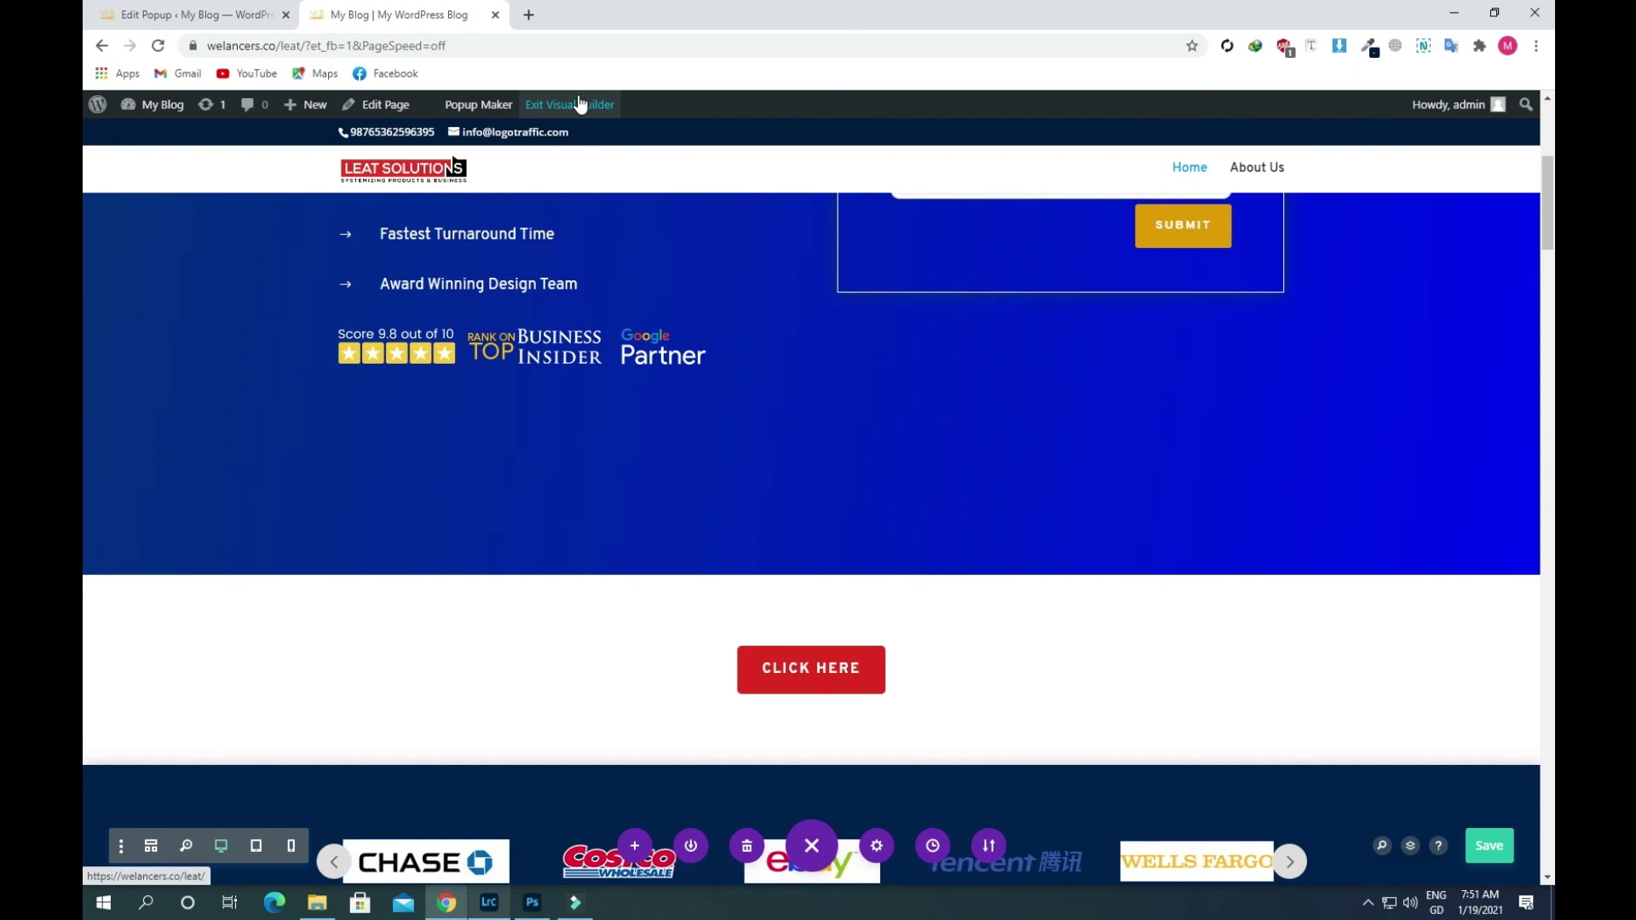
left_click(579, 104)
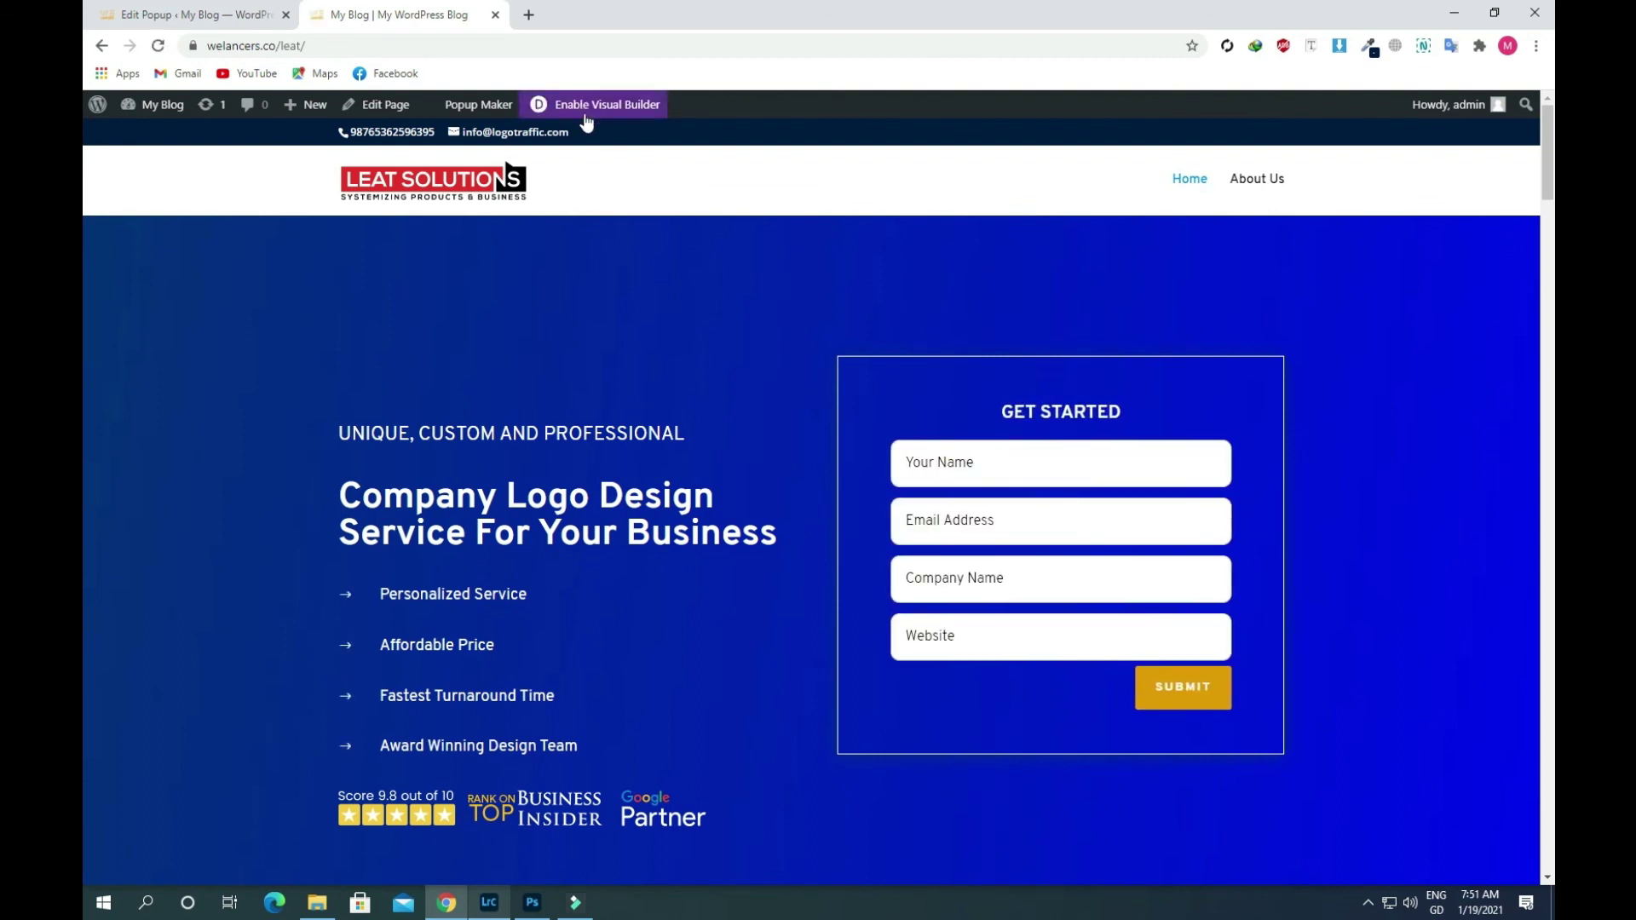
scroll(729, 290, "down", 6)
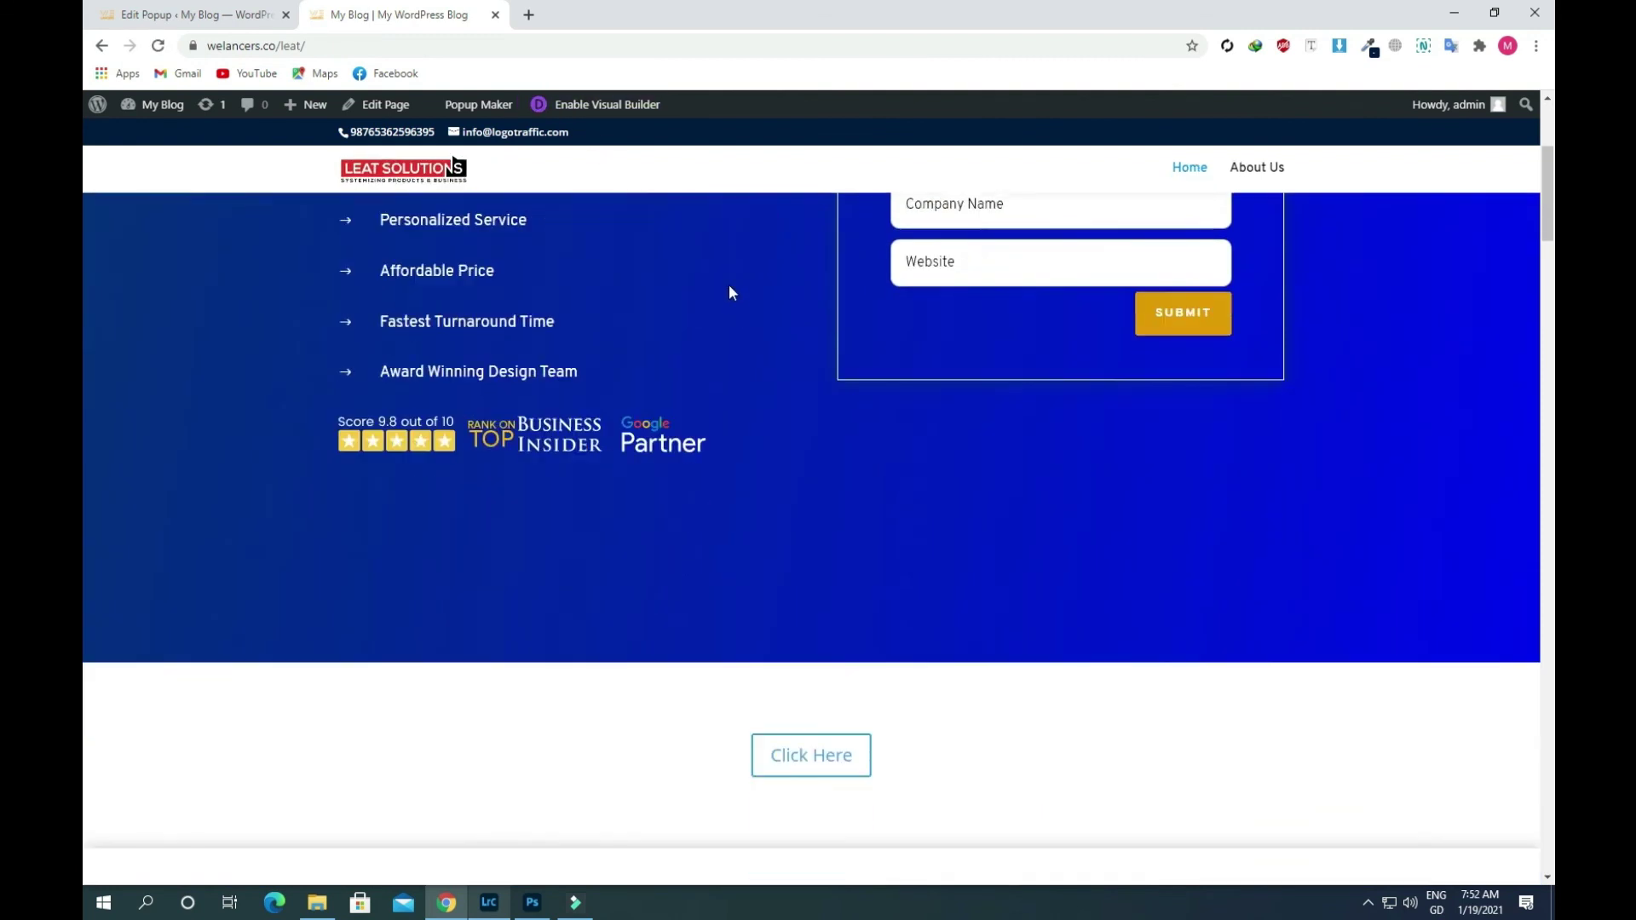
scroll(759, 321, "down", 2)
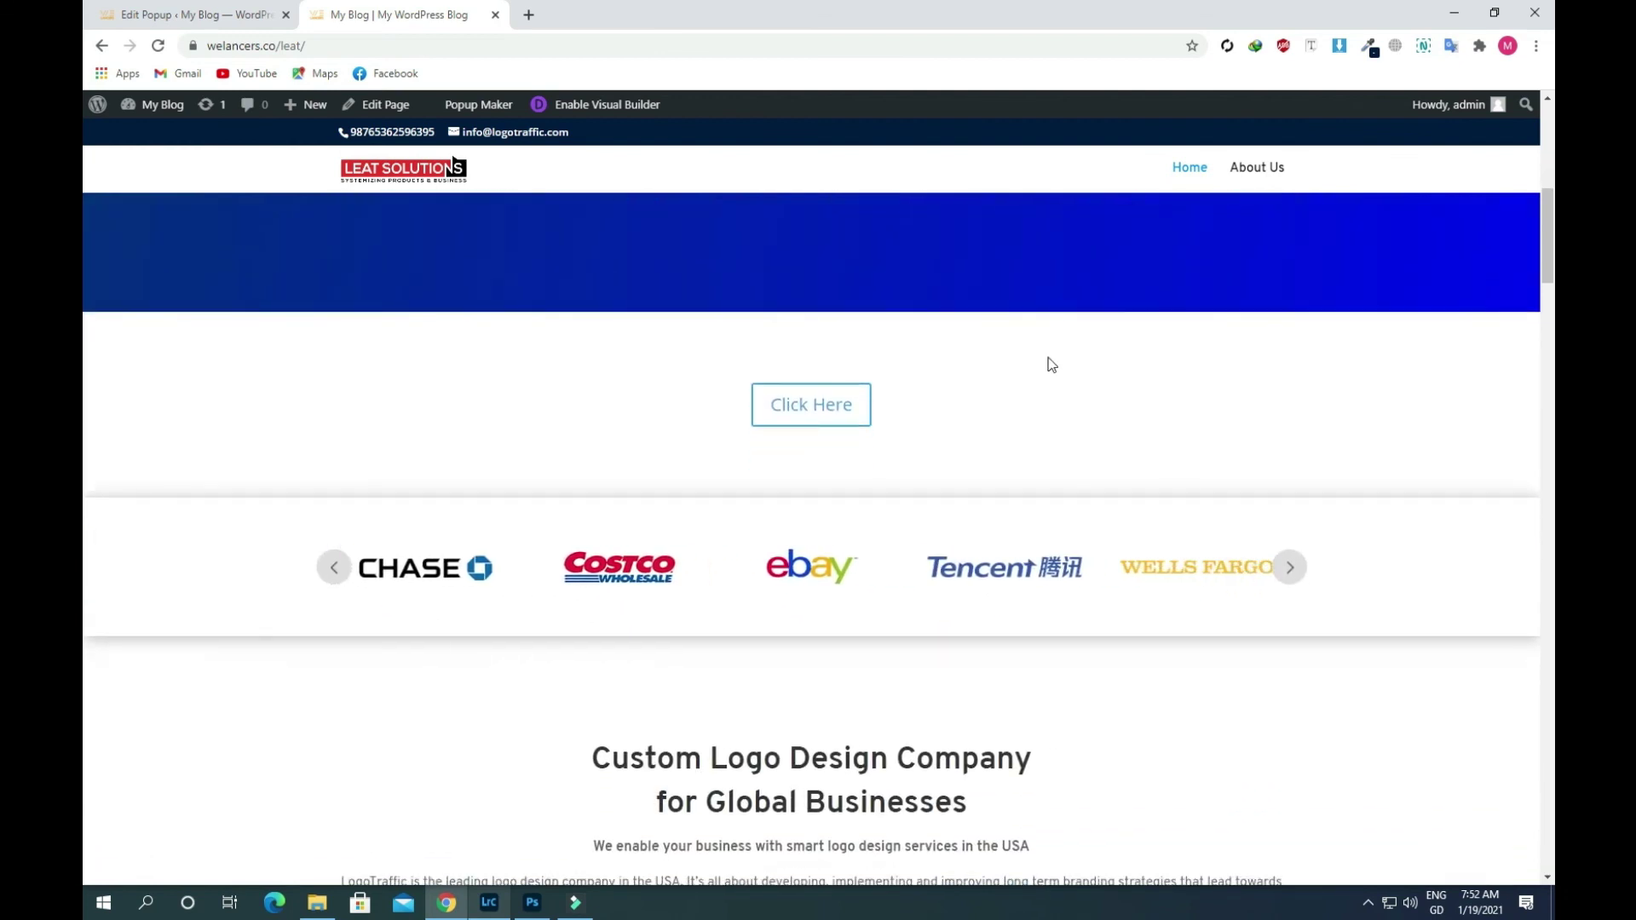
Step: Test the live Click Here button and confirm the Popup Maker contact form appears
left_click(837, 408)
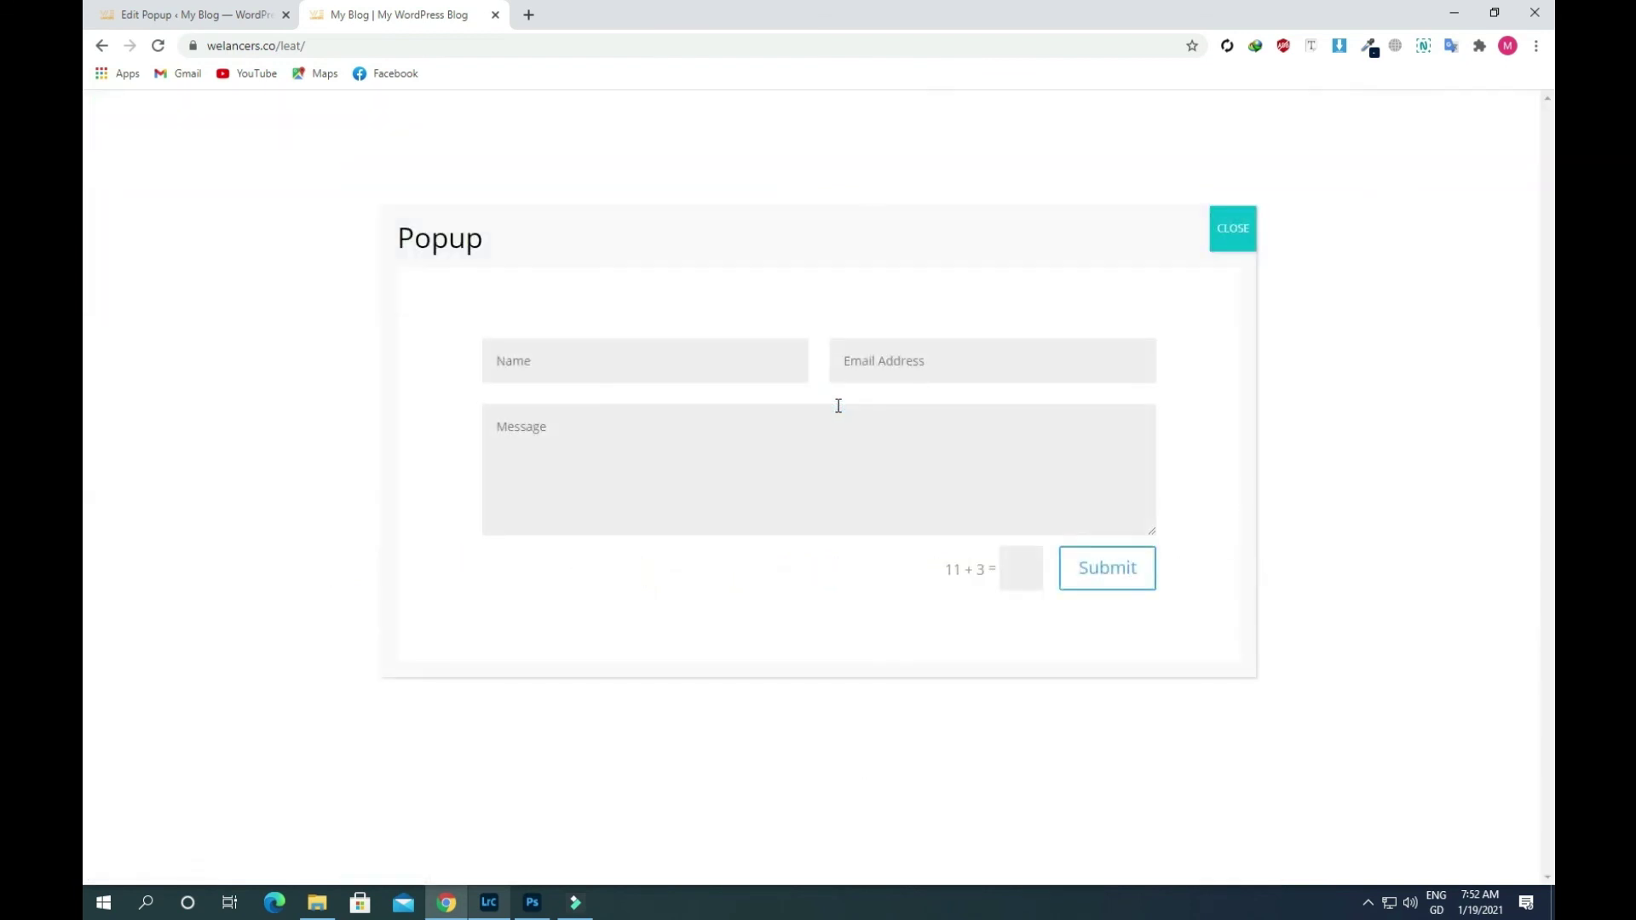